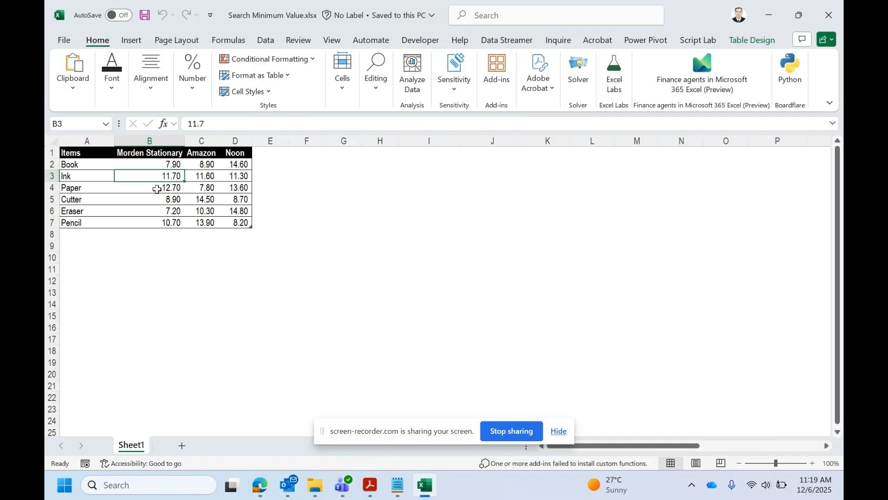
Examine the price table's item names and store headers, and compare the Book prices across Morden Stationary, Amazon and Noon.
{"action": "left_click_drag", "start_coordinate": [86, 153], "coordinate": [222, 223]}
{"action": "left_click", "coordinate": [220, 212]}
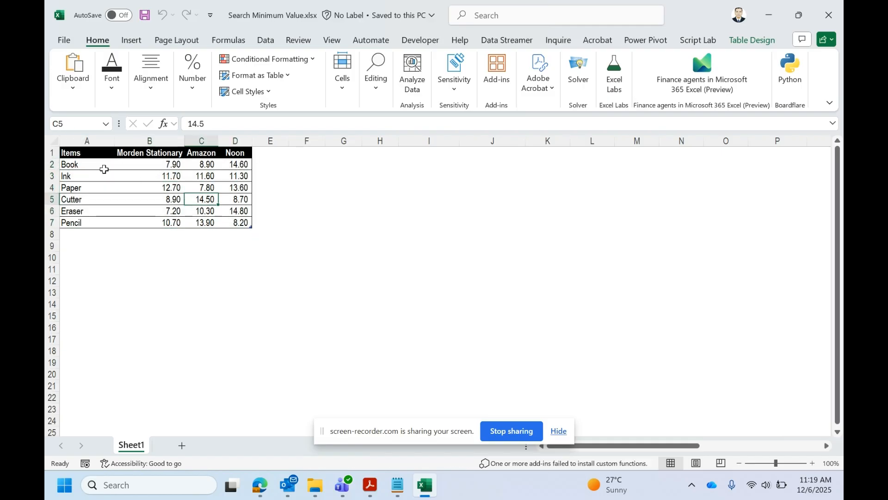
{"action": "left_click", "coordinate": [89, 155]}
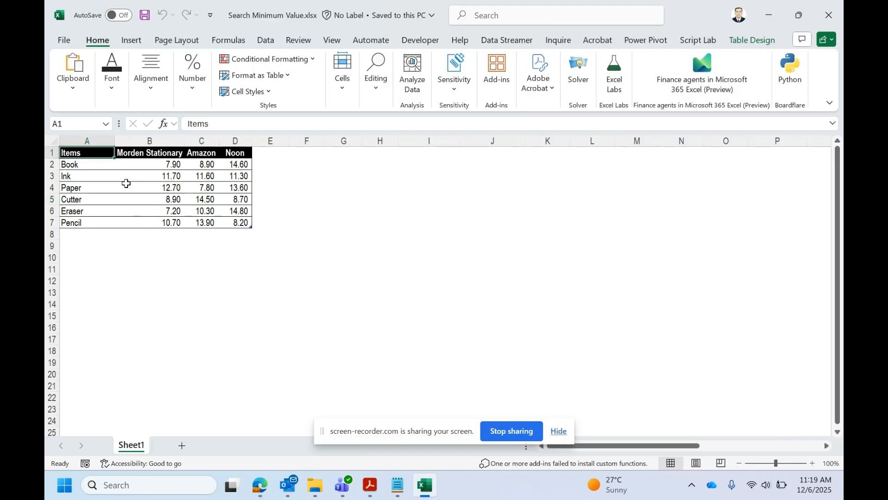
{"action": "left_click", "coordinate": [128, 152]}
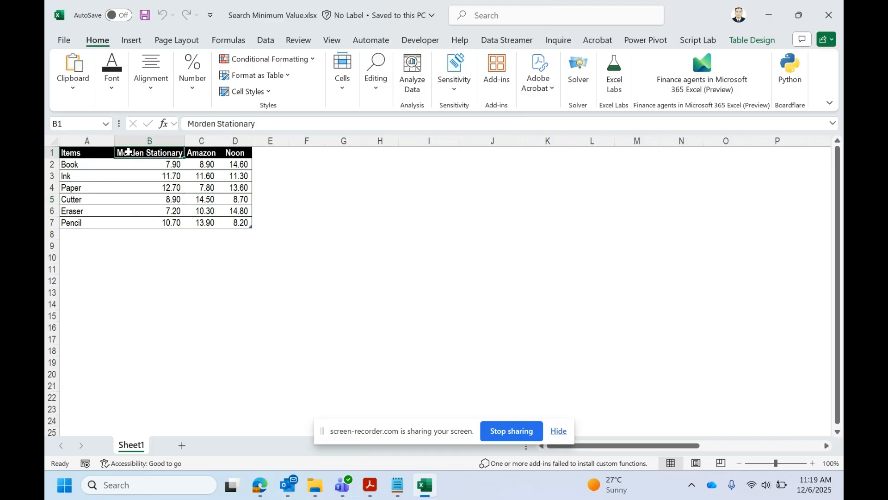
{"action": "left_click", "coordinate": [172, 165]}
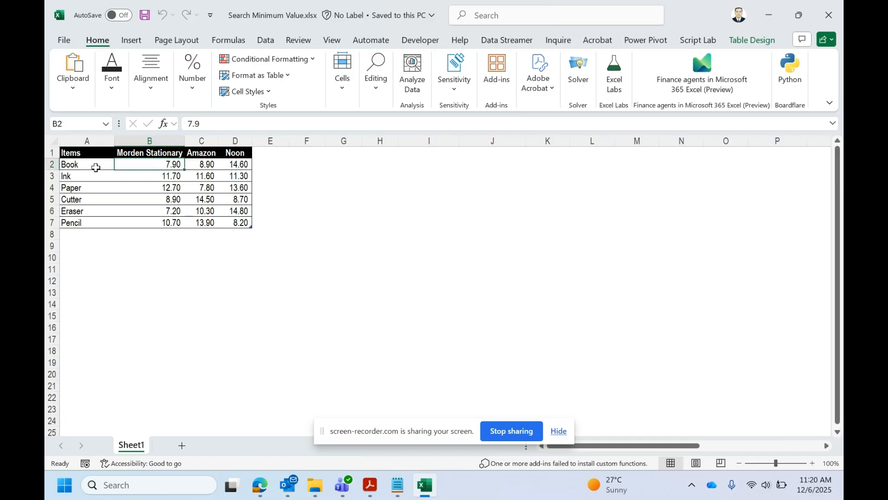
{"action": "left_click", "coordinate": [82, 165]}
{"action": "left_click", "coordinate": [164, 157]}
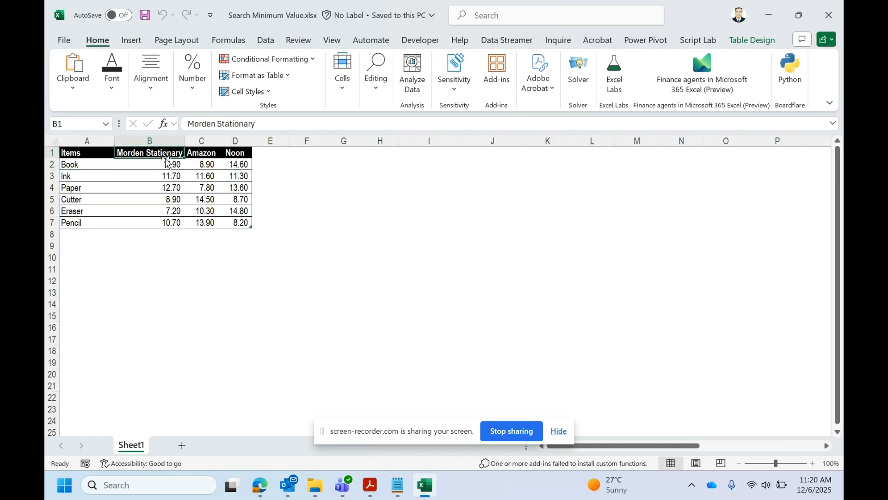
{"action": "left_click", "coordinate": [163, 166]}
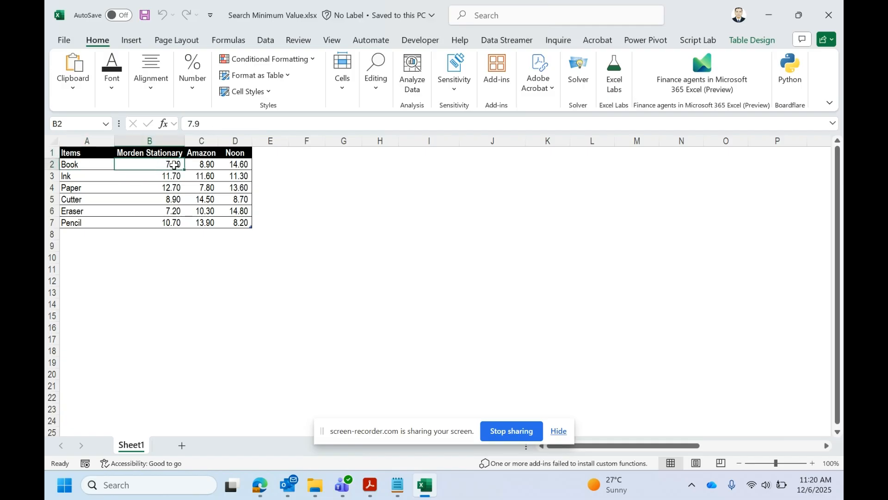
{"action": "left_click", "coordinate": [215, 168]}
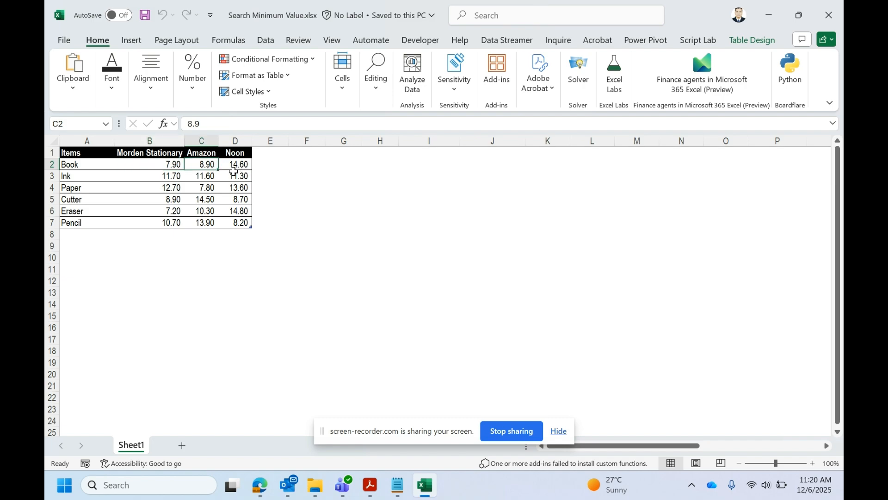
{"action": "left_click", "coordinate": [234, 168]}
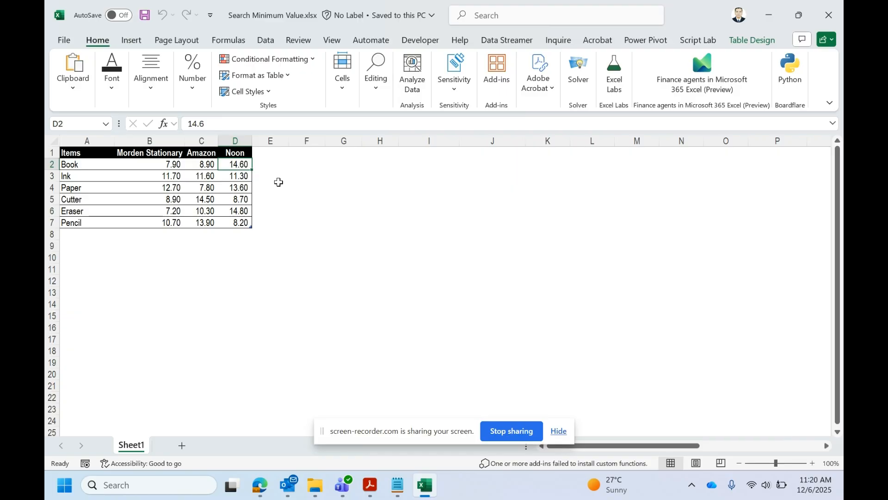
{"action": "left_click", "coordinate": [110, 166]}
{"action": "left_click", "coordinate": [171, 167]}
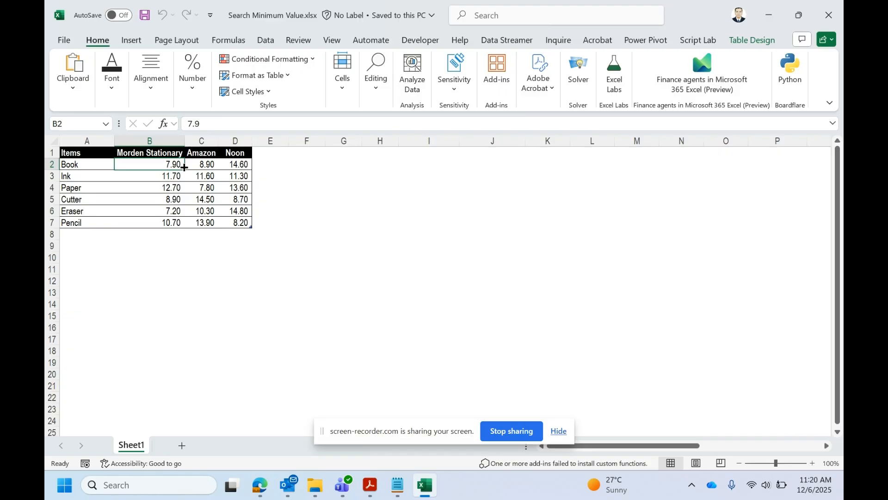
{"action": "left_click", "coordinate": [169, 154]}
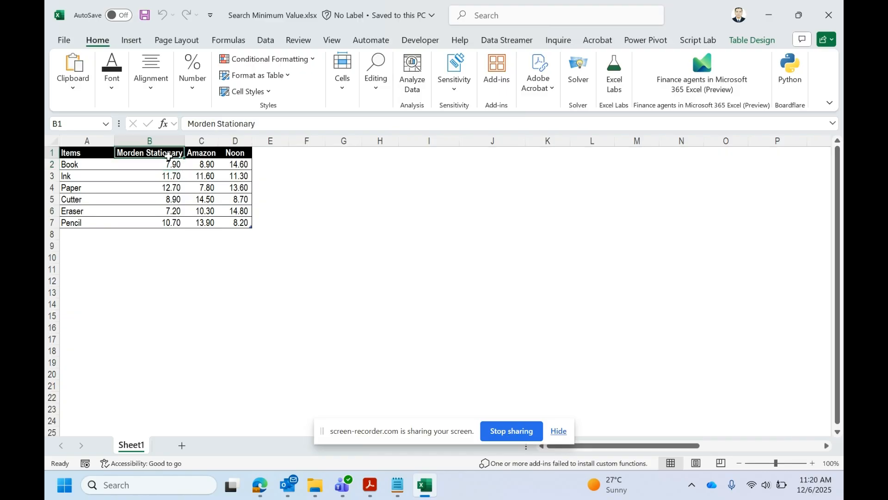
Compare the Ink prices across the three stores and review the full price range and the empty cells beside the table.
{"action": "left_click", "coordinate": [65, 175]}
{"action": "left_click", "coordinate": [160, 176]}
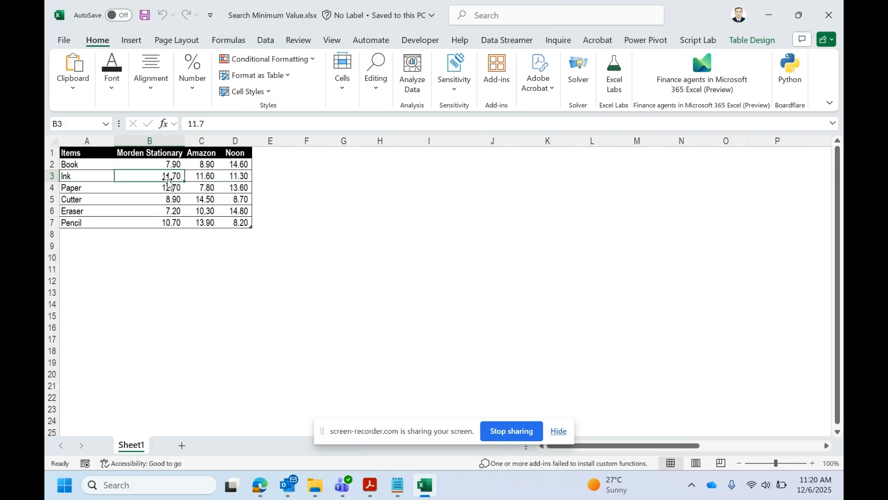
{"action": "left_click", "coordinate": [226, 176]}
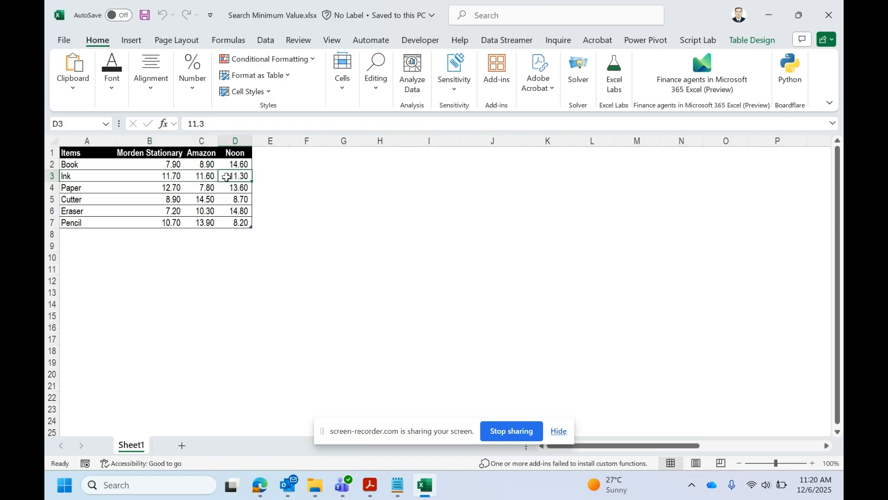
{"action": "left_click", "coordinate": [161, 162]}
{"action": "left_click", "coordinate": [162, 154]}
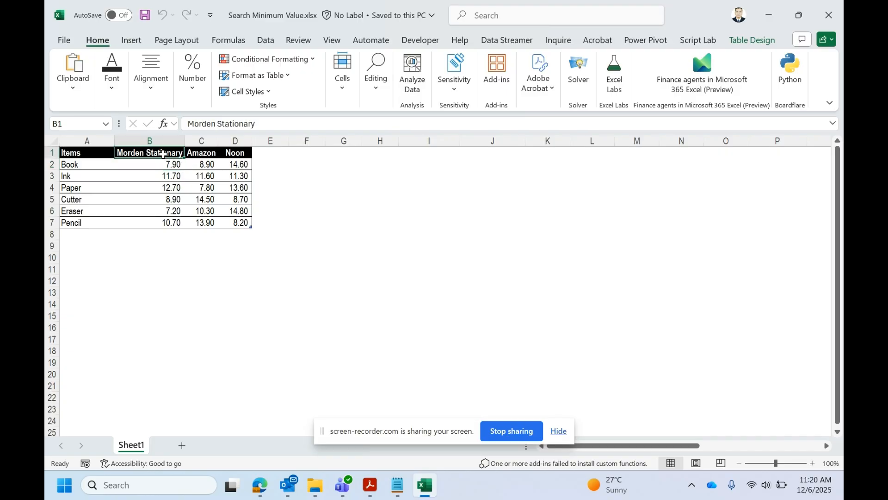
{"action": "left_click_drag", "start_coordinate": [163, 154], "coordinate": [225, 225]}
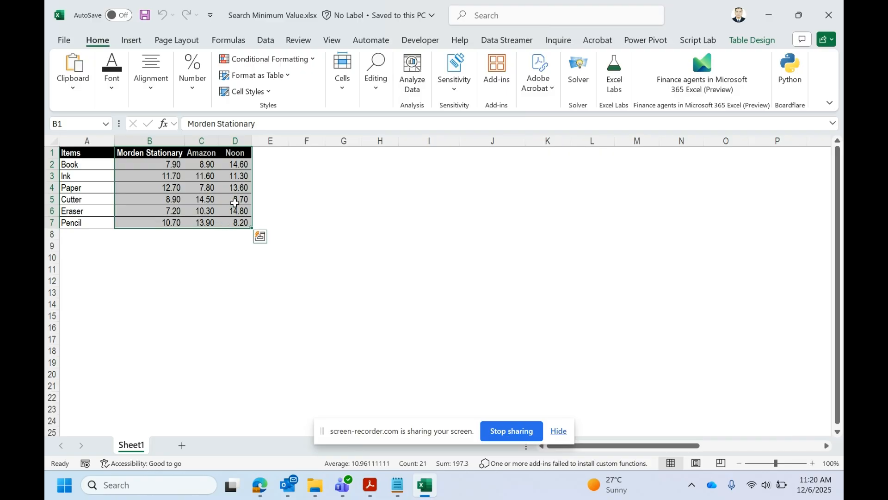
{"action": "left_click_drag", "start_coordinate": [84, 161], "coordinate": [69, 352]}
{"action": "left_click_drag", "start_coordinate": [271, 153], "coordinate": [498, 158]}
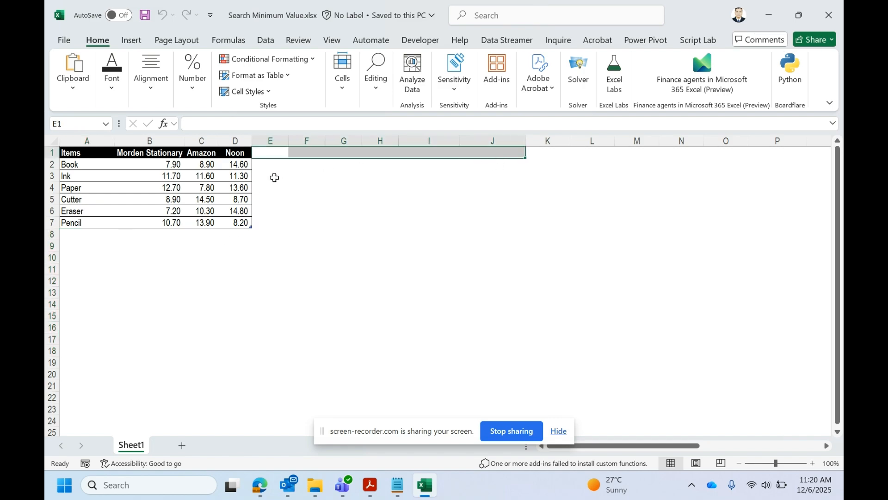
{"action": "left_click", "coordinate": [209, 177]}
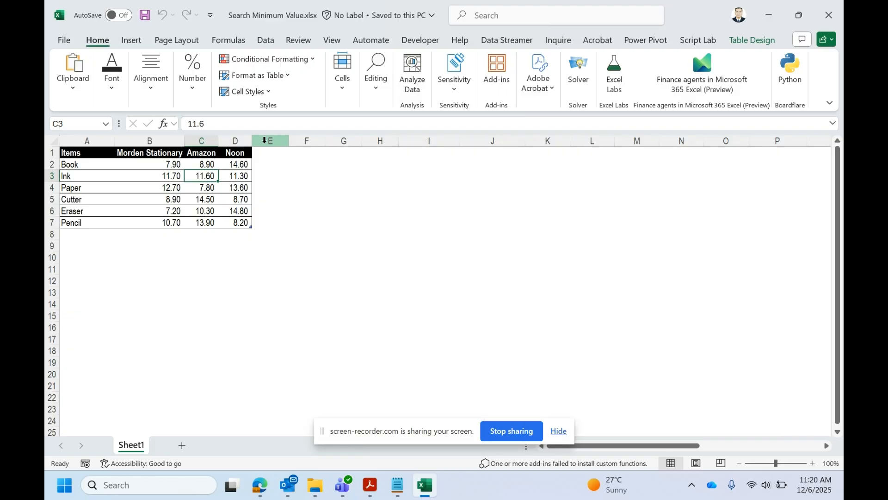
Load the item price table into the Power Query Editor as a new query from the table range.
{"action": "left_click", "coordinate": [173, 175]}
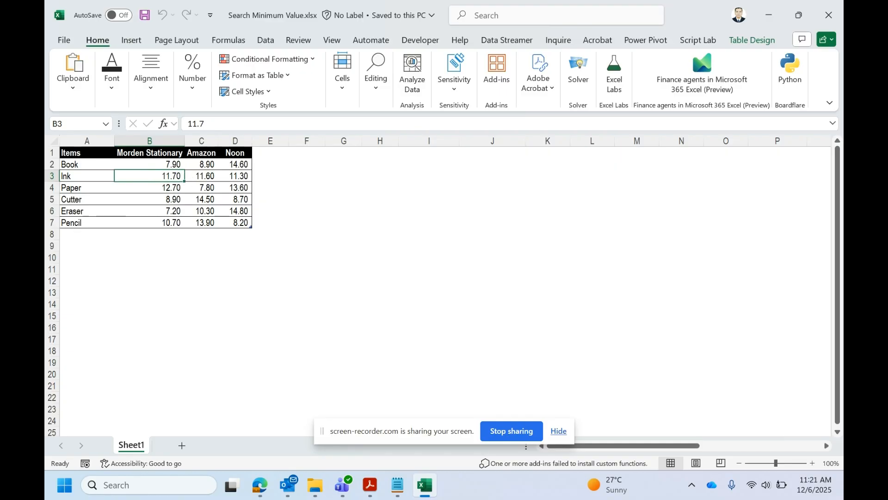
{"action": "left_click", "coordinate": [274, 42]}
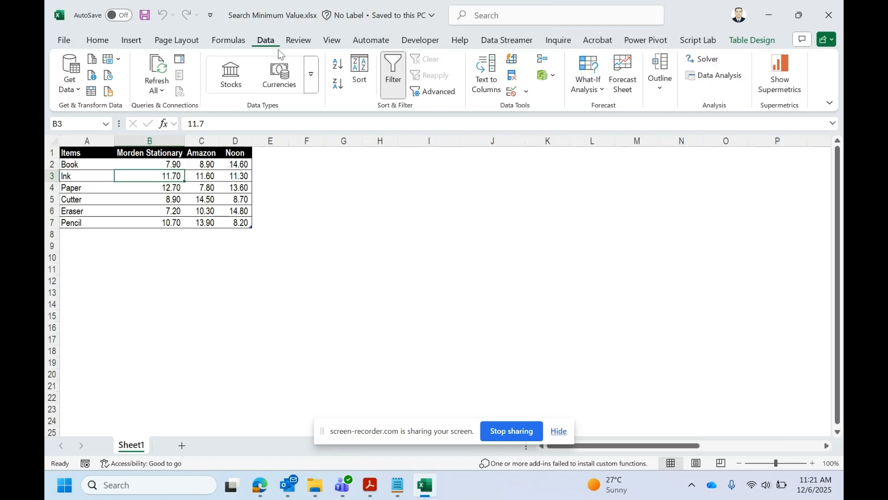
{"action": "left_click", "coordinate": [92, 92]}
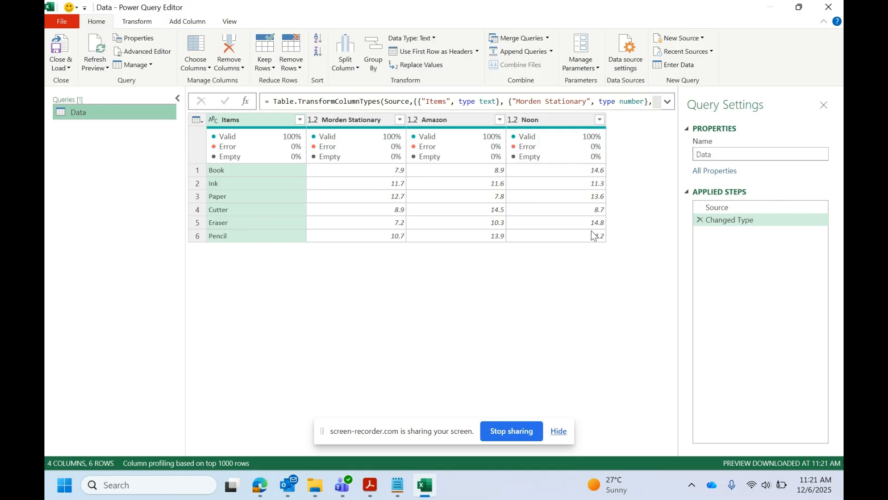
Add a custom column named Custom with the formula = _ to return each row as a record.
{"action": "left_click", "coordinate": [566, 124]}
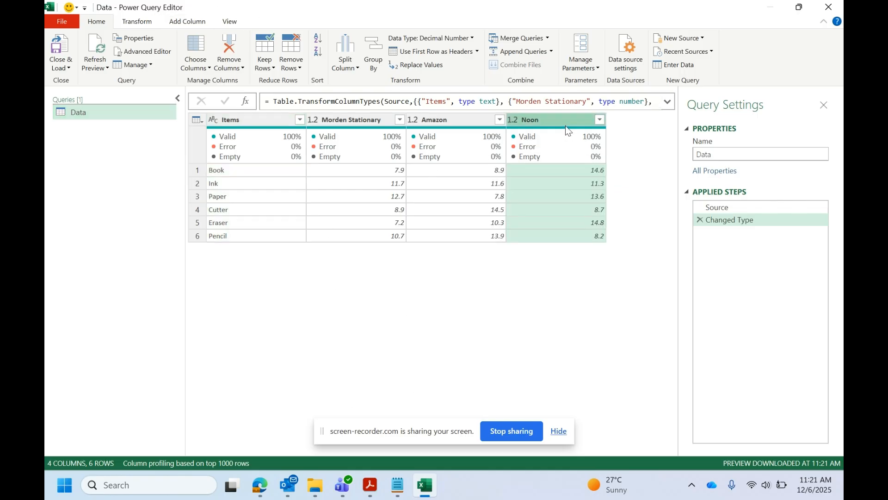
{"action": "left_click", "coordinate": [182, 23]}
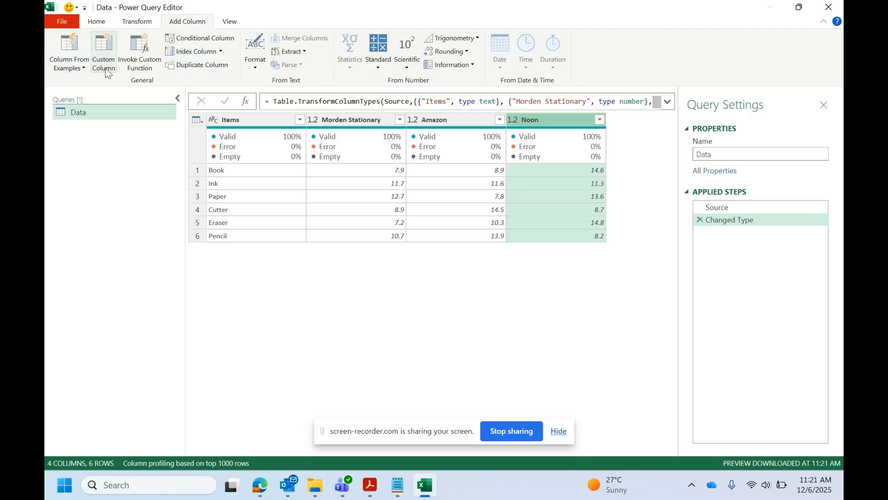
{"action": "left_click", "coordinate": [104, 65]}
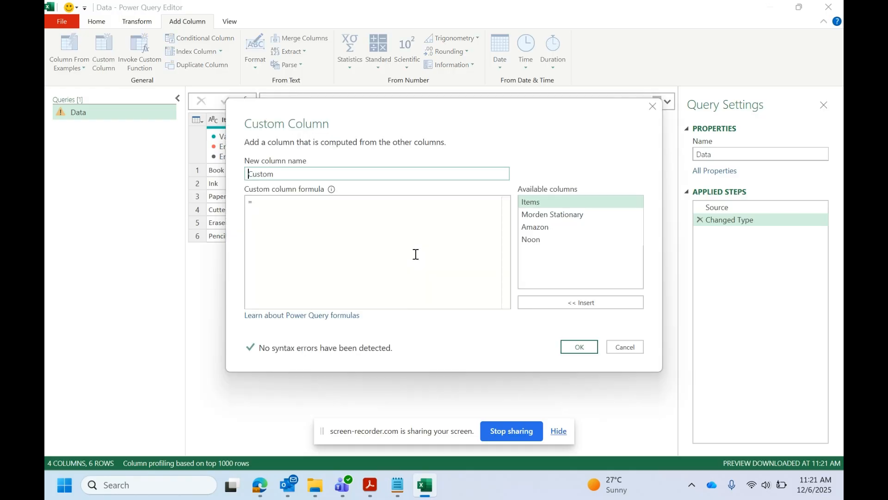
{"action": "mouse_move", "coordinate": [393, 138]}
{"action": "left_mouse_down"}
{"action": "mouse_move", "coordinate": [395, 167]}
{"action": "mouse_move", "coordinate": [373, 257]}
{"action": "mouse_move", "coordinate": [535, 259]}
{"action": "mouse_move", "coordinate": [607, 184]}
{"action": "mouse_move", "coordinate": [315, 219]}
{"action": "mouse_move", "coordinate": [347, 279]}
{"action": "left_mouse_up"}
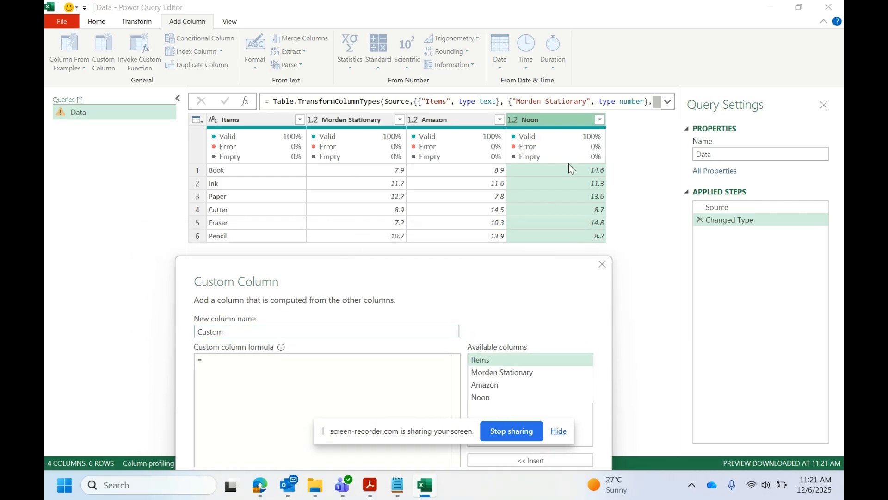
{"action": "left_click_drag", "start_coordinate": [428, 261], "coordinate": [522, 221]}
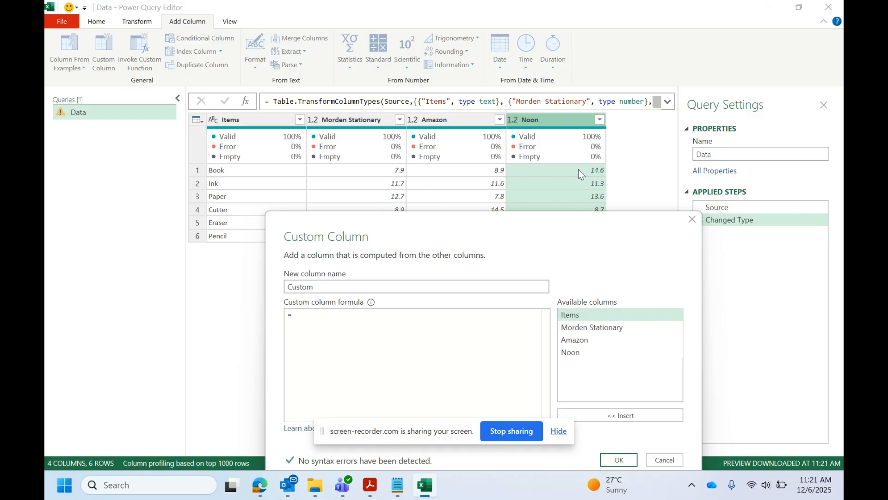
{"action": "left_click_drag", "start_coordinate": [494, 224], "coordinate": [483, 244]}
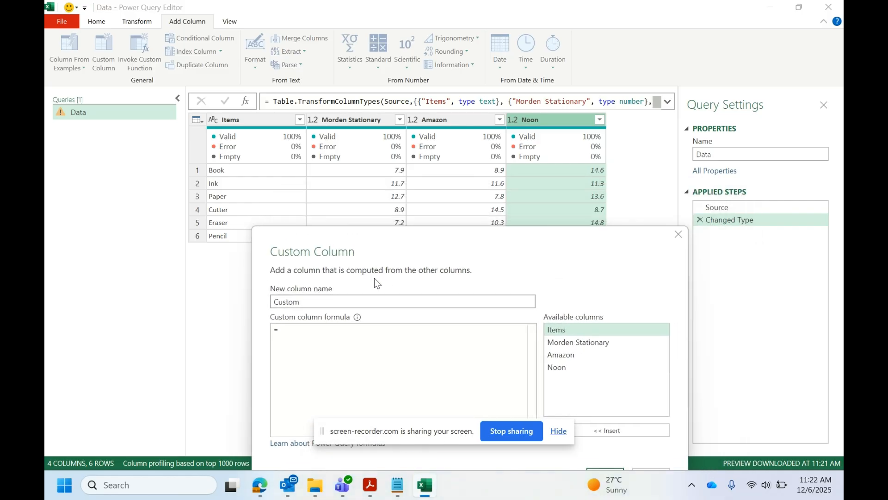
{"action": "left_click", "coordinate": [308, 341]}
{"action": "left_click_drag", "start_coordinate": [494, 241], "coordinate": [557, 128]}
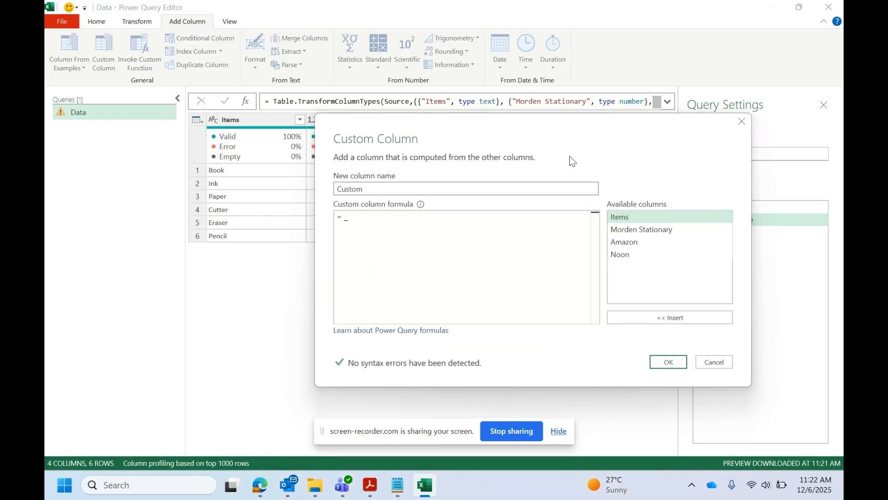
{"action": "left_click", "coordinate": [672, 364]}
Preview the records in the Custom column for the Book, Ink, Paper and Cutter rows.
{"action": "left_click", "coordinate": [626, 172]}
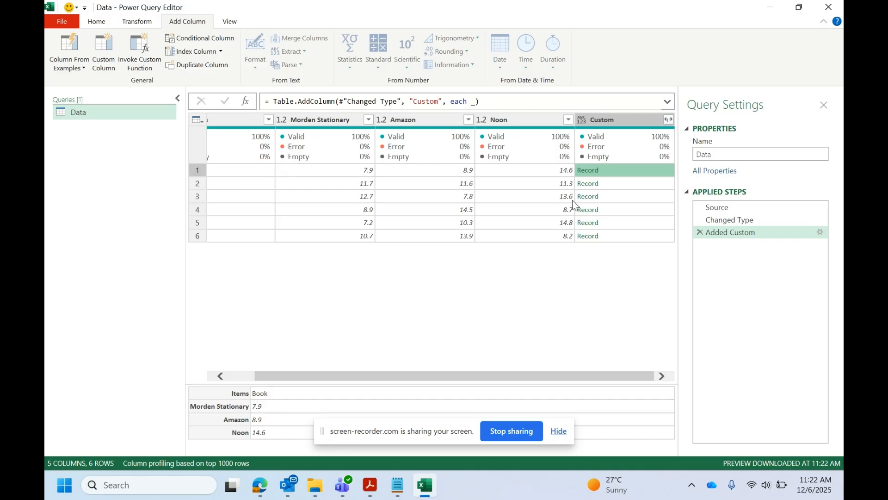
{"action": "left_click", "coordinate": [618, 184]}
{"action": "left_click", "coordinate": [614, 198]}
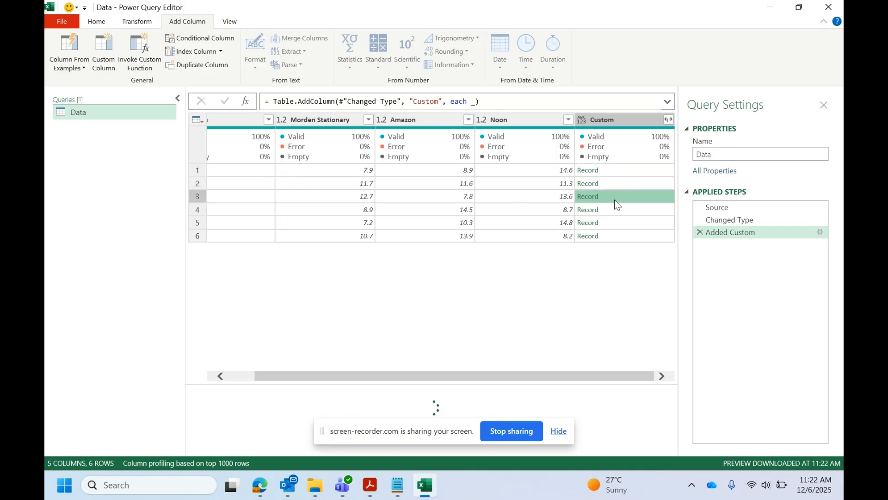
{"action": "left_click", "coordinate": [616, 210]}
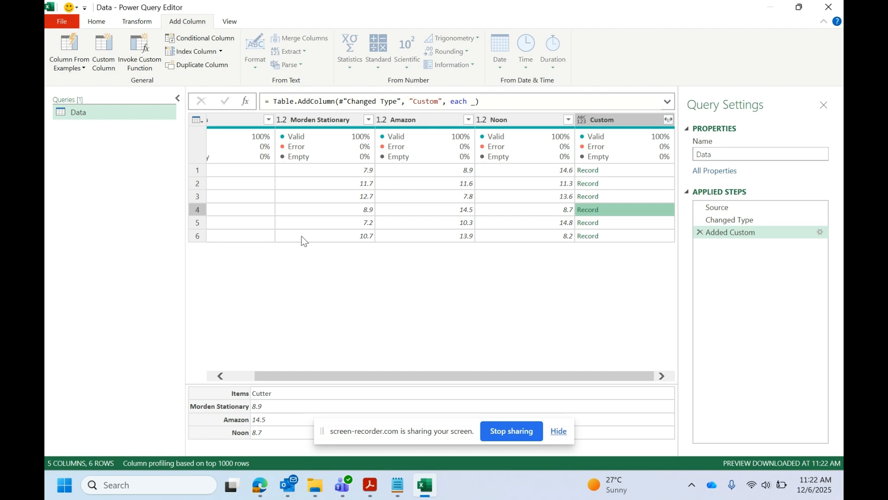
{"action": "left_click", "coordinate": [626, 172]}
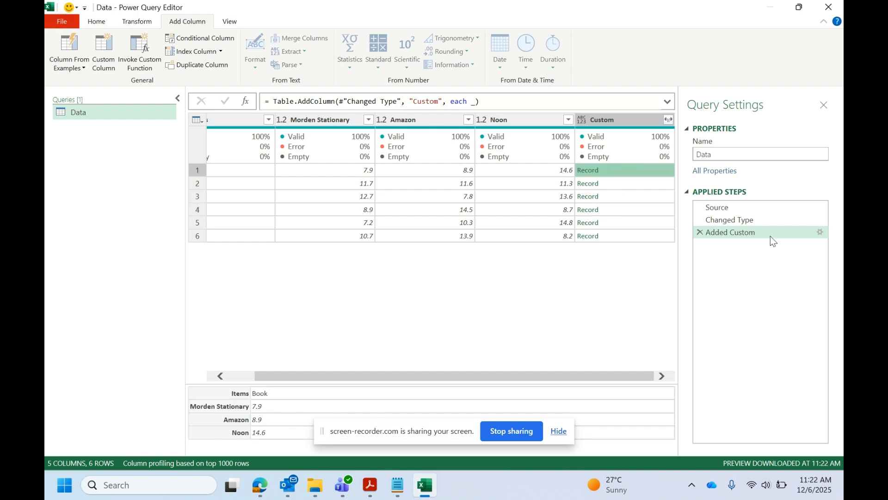
{"action": "left_click", "coordinate": [620, 188]}
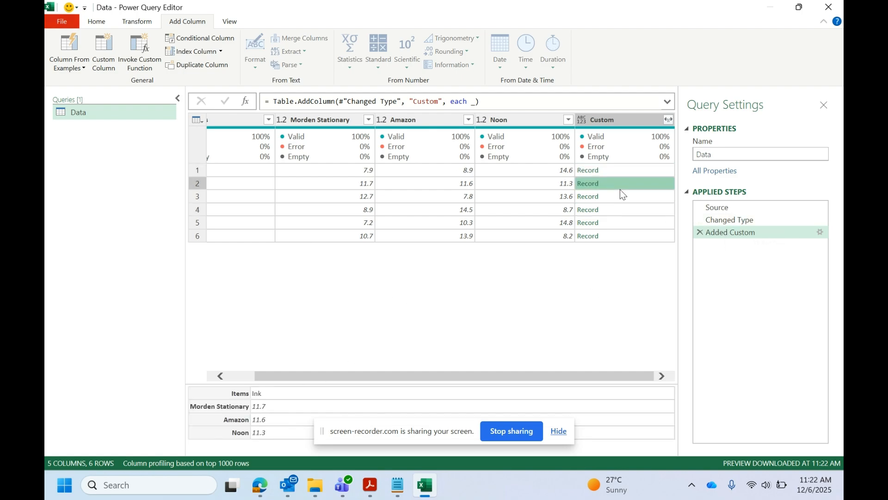
{"action": "left_click", "coordinate": [621, 197]}
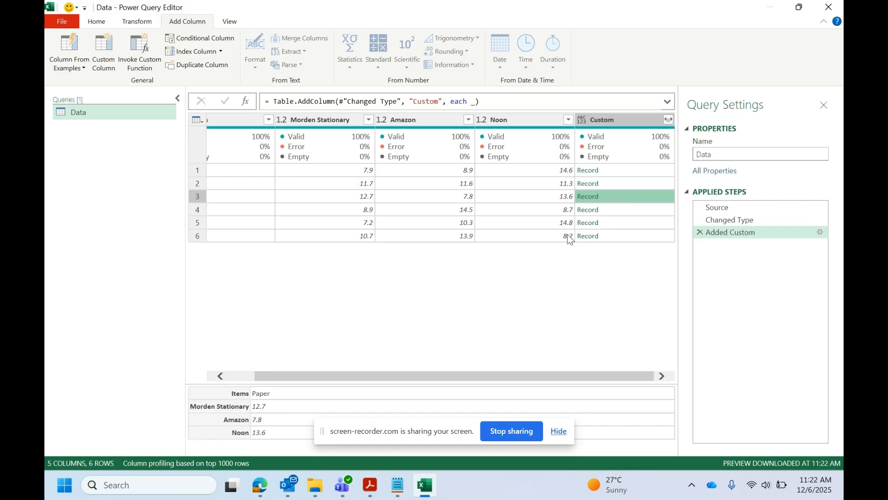
Change the Custom column formula to = Record.ToList(_) so each row's record is converted to a list.
{"action": "left_click", "coordinate": [731, 236]}
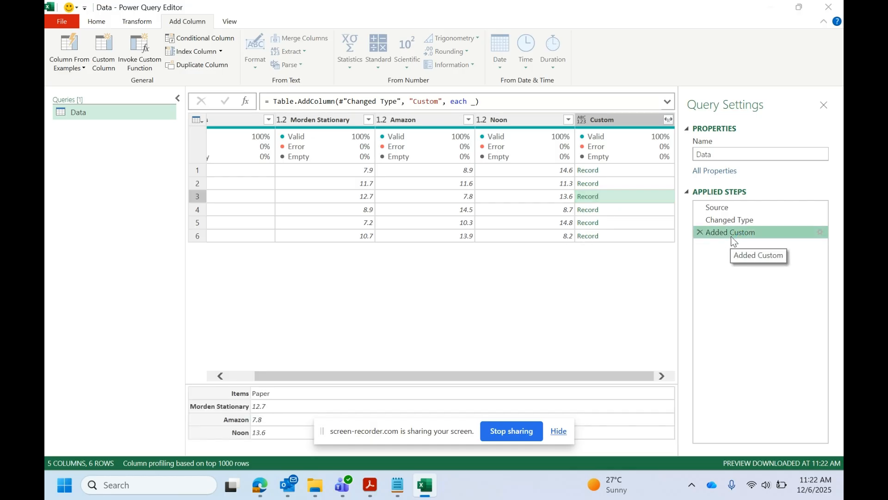
{"action": "double_click", "coordinate": [732, 236]}
{"action": "left_click_drag", "start_coordinate": [511, 115], "coordinate": [525, 87]}
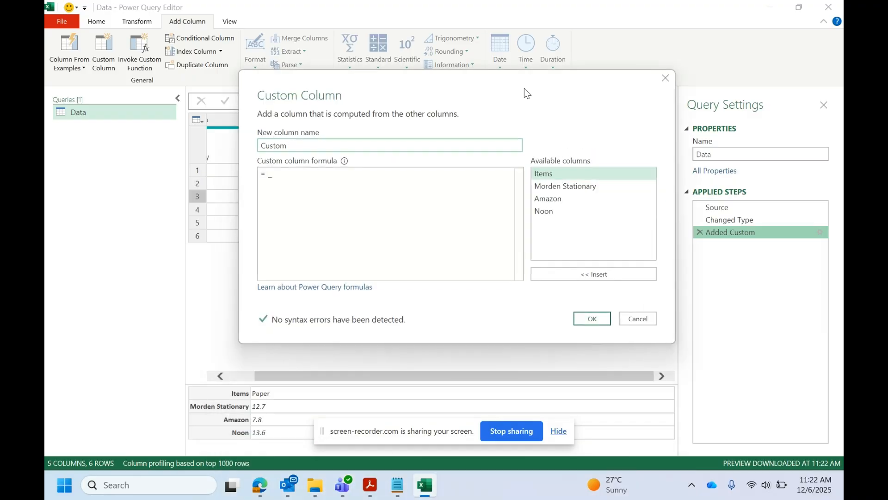
{"action": "left_click", "coordinate": [271, 180]}
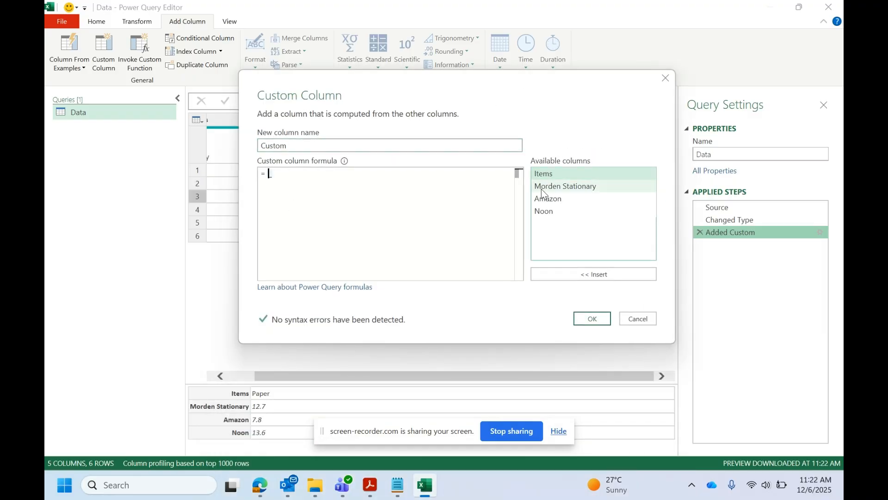
{"action": "type", "text": "RECORD.TO"}
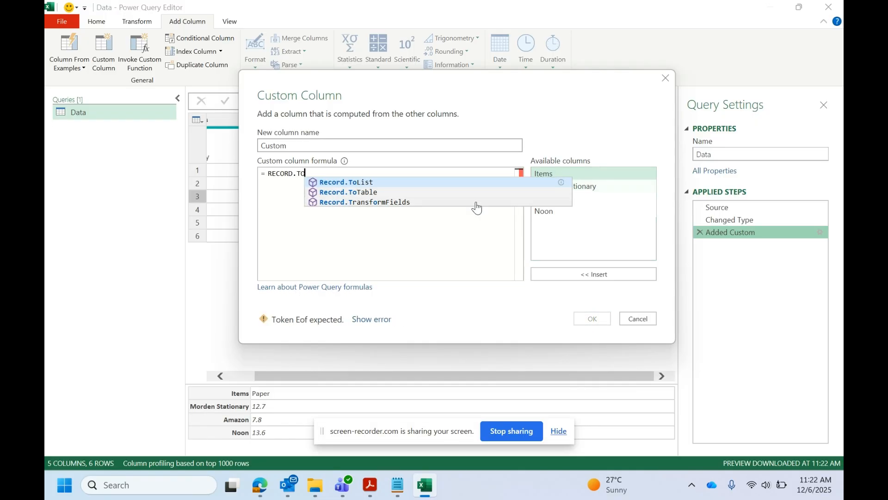
{"action": "key", "text": "Tab"}
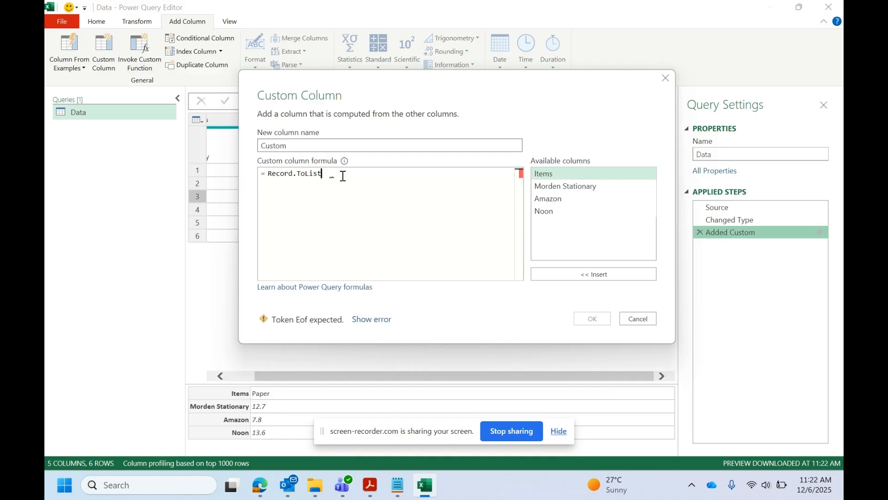
{"action": "type", "text": "("}
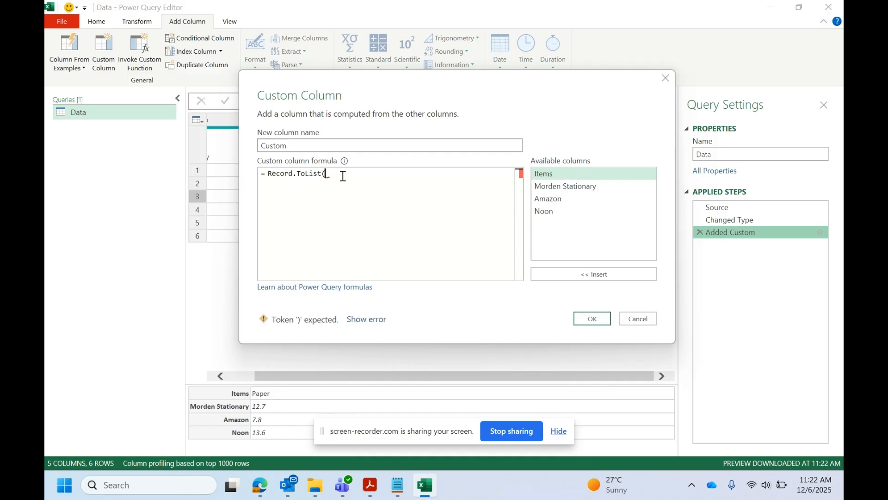
{"action": "type", "text": " )"}
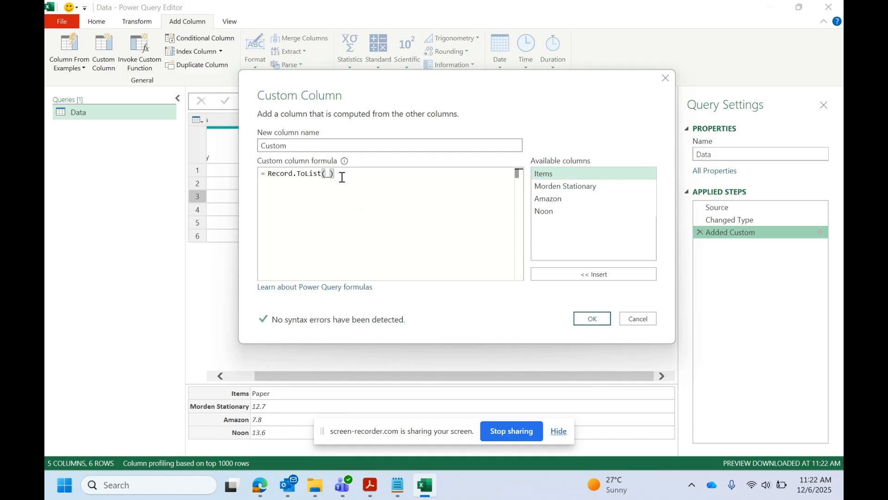
{"action": "left_click", "coordinate": [588, 320]}
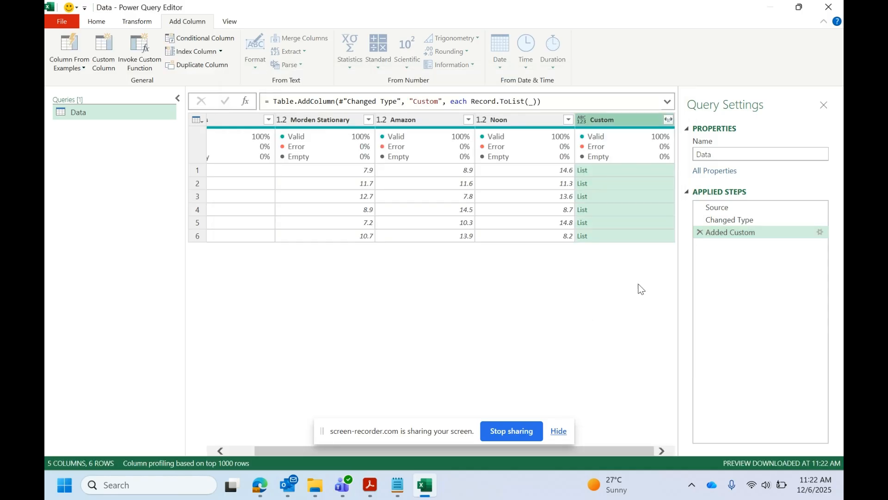
Preview the lists in the Custom column for the Book, Ink, Paper, Cutter and Eraser rows against the table values.
{"action": "left_click", "coordinate": [601, 175]}
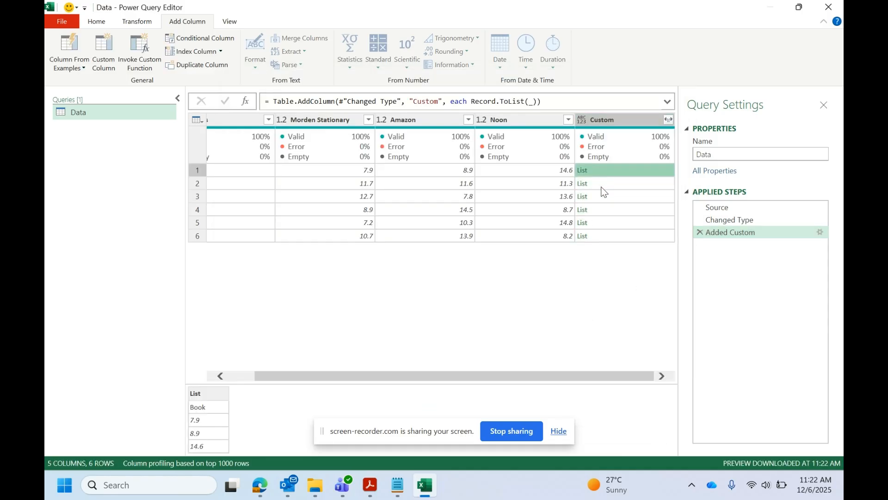
{"action": "left_click", "coordinate": [602, 186]}
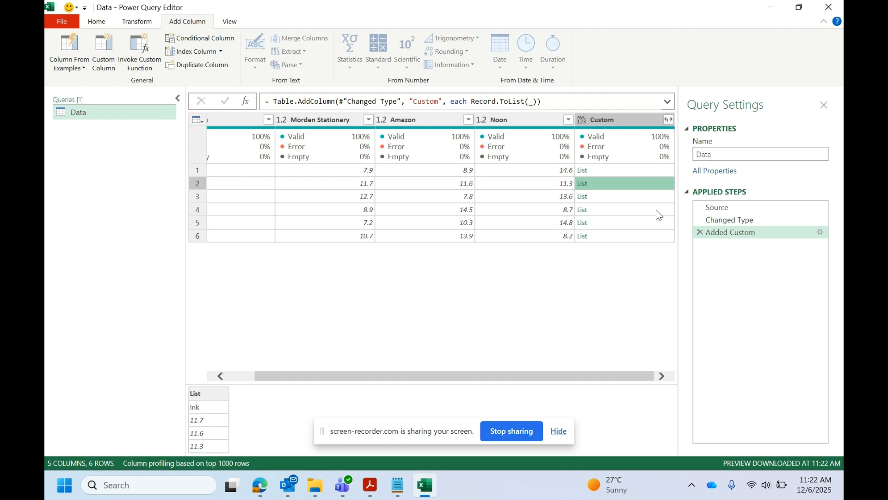
{"action": "left_click", "coordinate": [602, 195]}
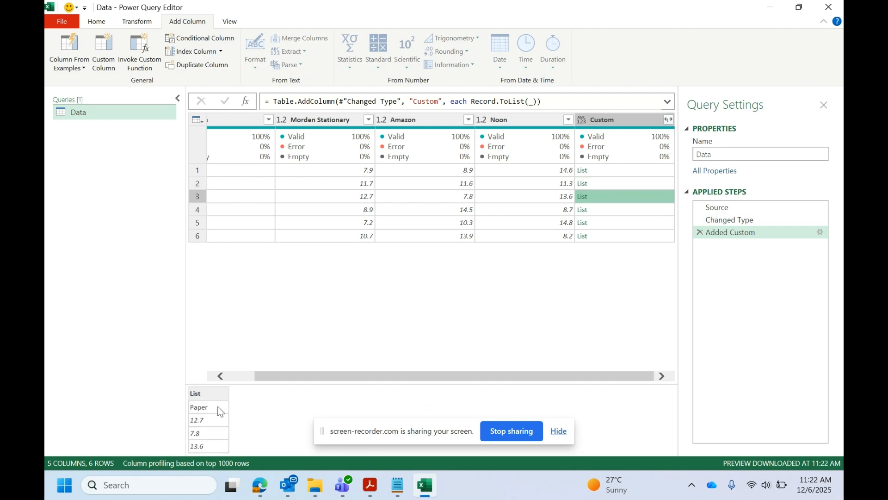
{"action": "left_click", "coordinate": [614, 209]}
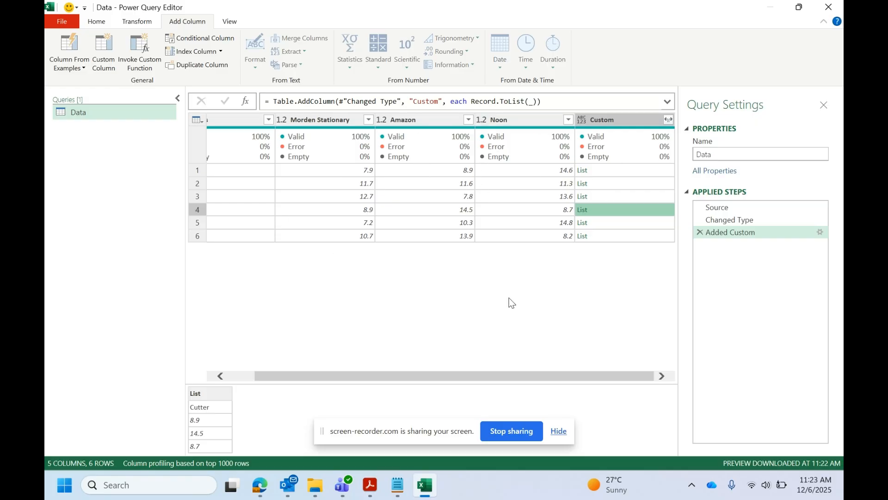
{"action": "left_click_drag", "start_coordinate": [493, 378], "coordinate": [446, 377]}
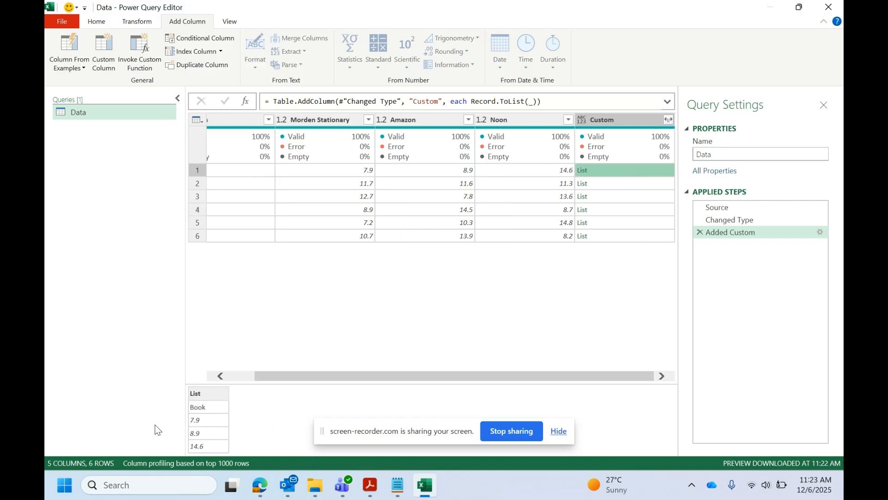
{"action": "left_click_drag", "start_coordinate": [384, 376], "coordinate": [356, 376]}
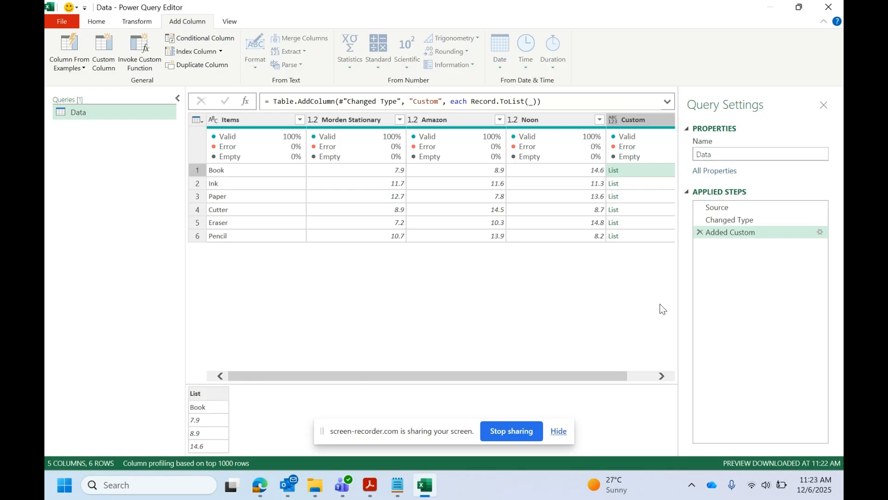
{"action": "left_click", "coordinate": [646, 211]}
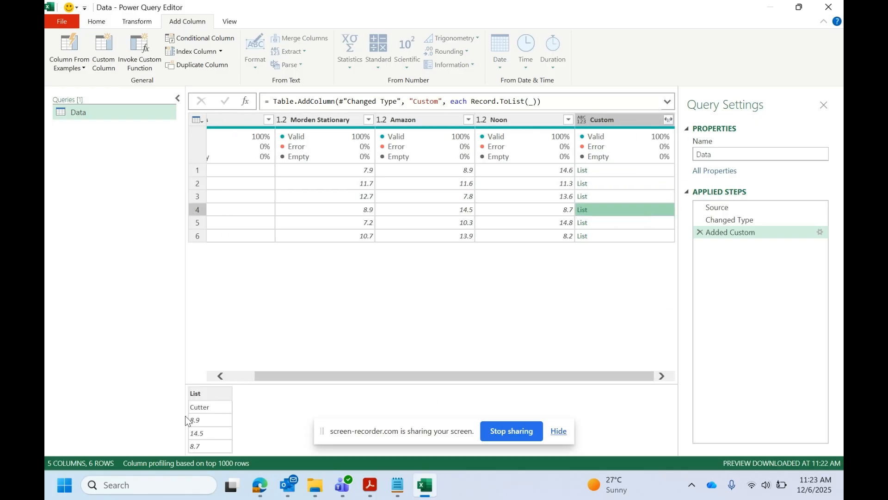
{"action": "left_click", "coordinate": [618, 223]}
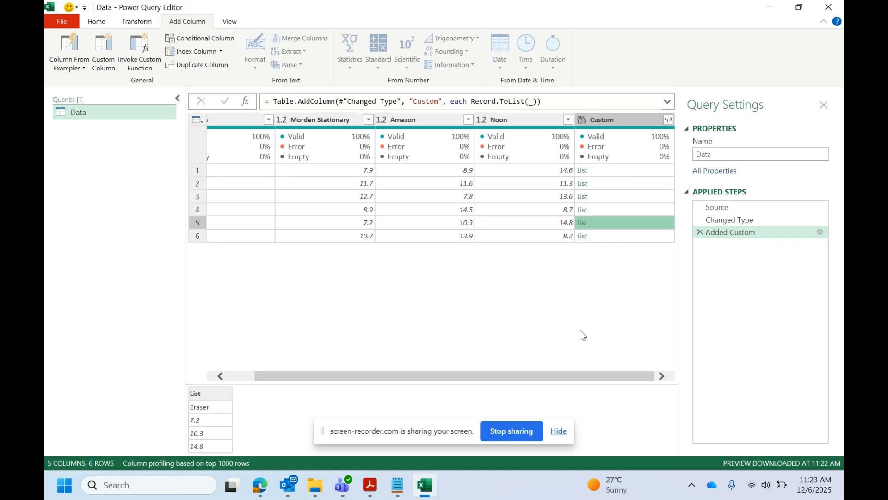
Wrap the Custom column formula in List.Skip, giving = List.Skip(Record.ToList(_),1), to drop the item name from each list.
{"action": "double_click", "coordinate": [726, 229]}
{"action": "left_click", "coordinate": [259, 203]}
{"action": "left_click_drag", "start_coordinate": [258, 203], "coordinate": [319, 204]}
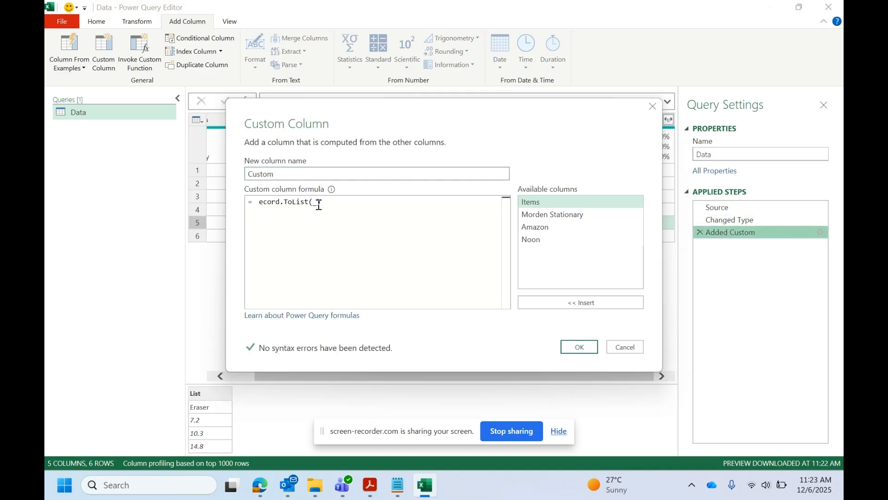
{"action": "type", "text": "R"}
{"action": "key", "text": "BackSpace"}
{"action": "type", "text": "R"}
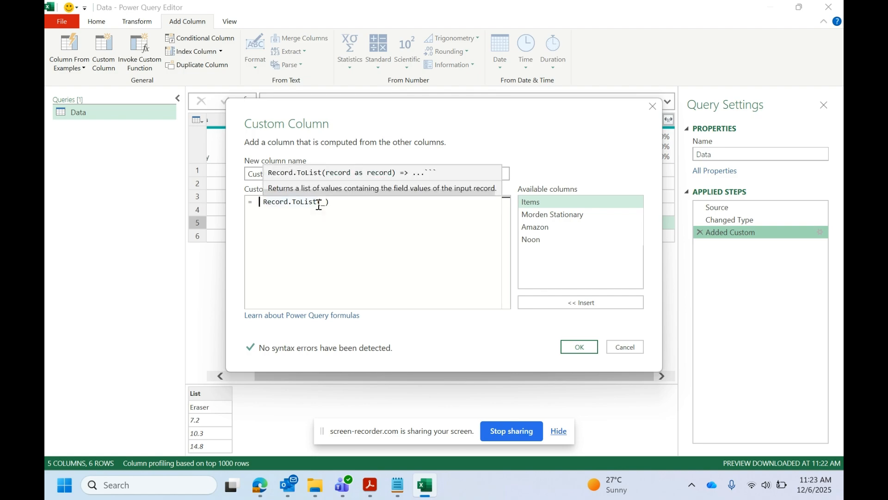
{"action": "type", "text": " SKIP"}
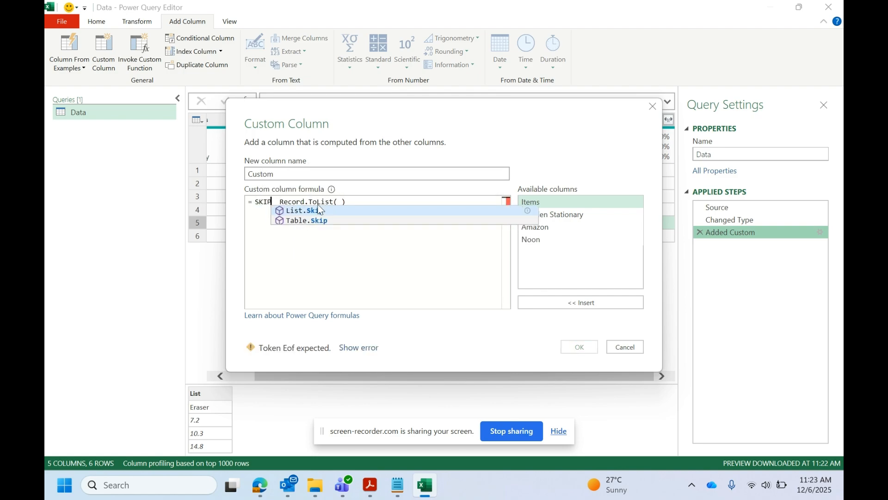
{"action": "left_click", "coordinate": [318, 212]}
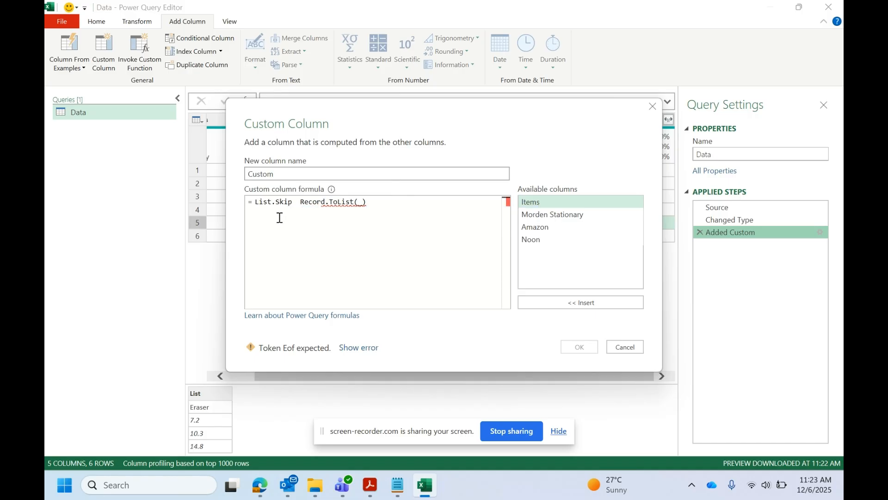
{"action": "key", "text": "Delete"}
{"action": "key", "text": "Delete"}
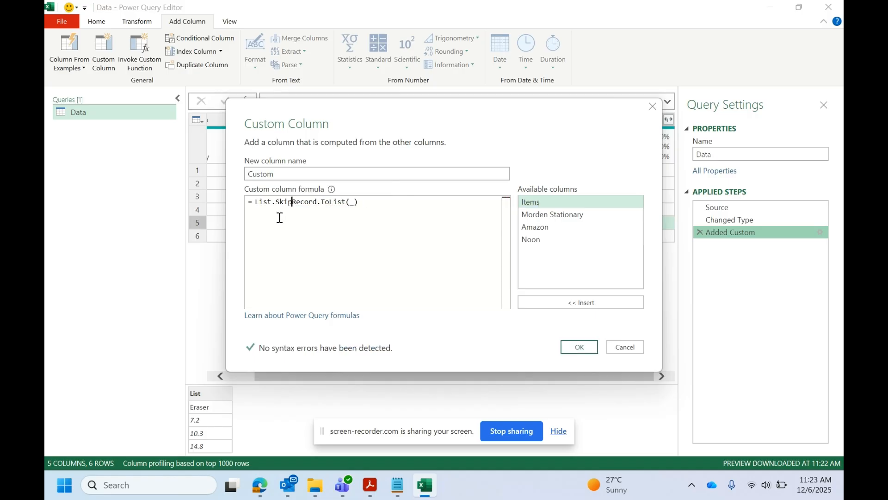
{"action": "type", "text": "("}
{"action": "left_click", "coordinate": [362, 203]}
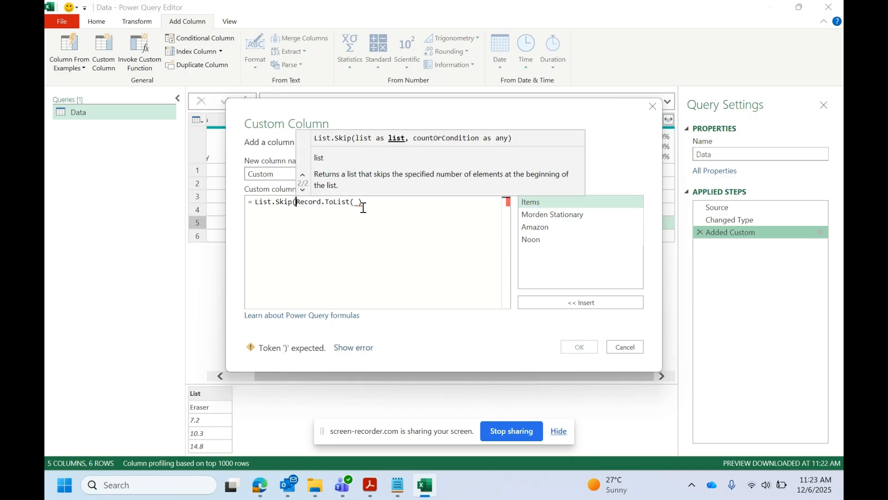
{"action": "type", "text": ","}
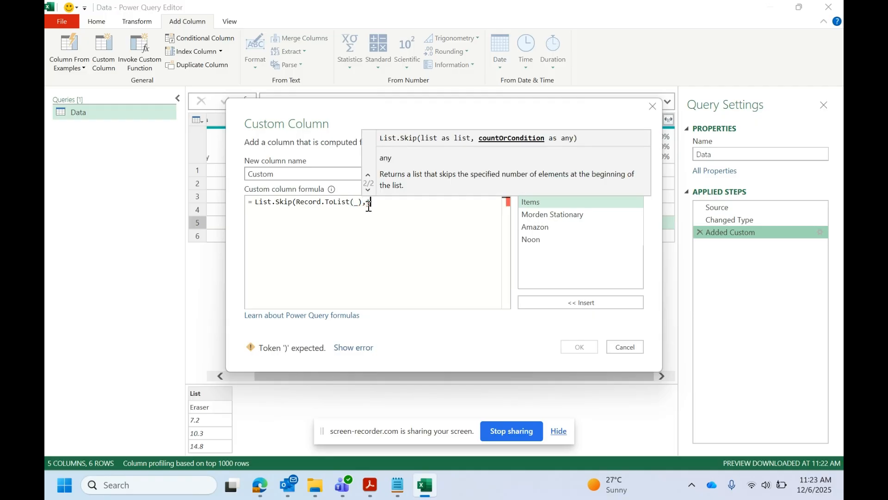
{"action": "type", "text": "1)"}
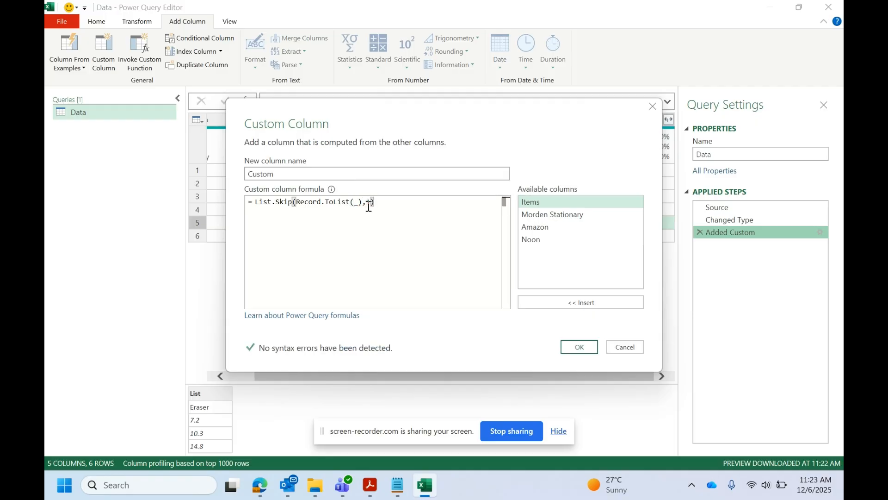
{"action": "left_click", "coordinate": [578, 347]}
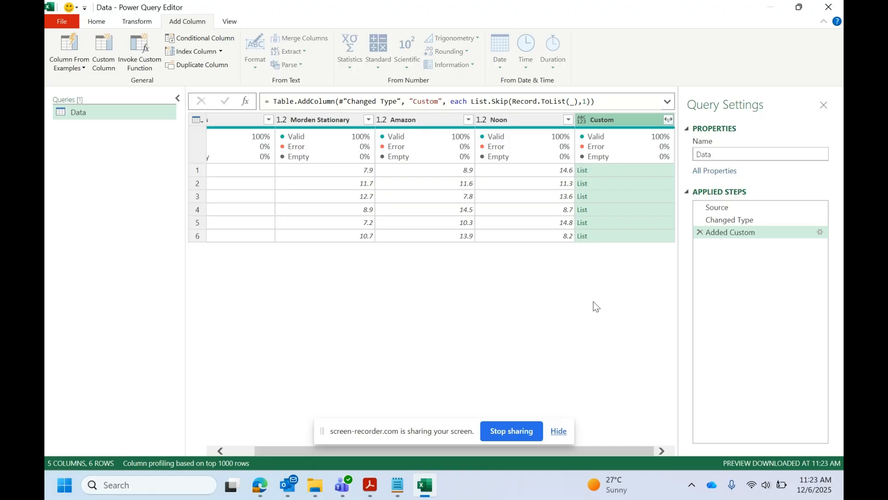
Preview the shortened lists in the Custom column for the first five rows and compare them with the store prices.
{"action": "left_click", "coordinate": [606, 174]}
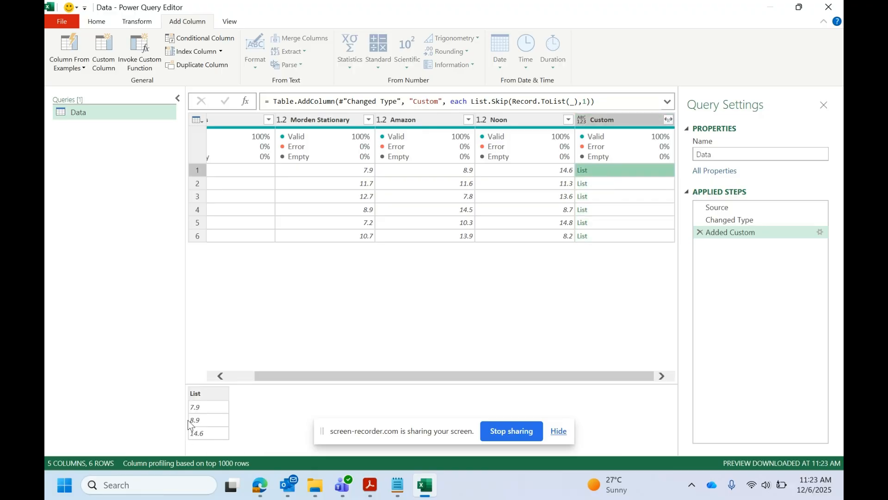
{"action": "left_click", "coordinate": [615, 182]}
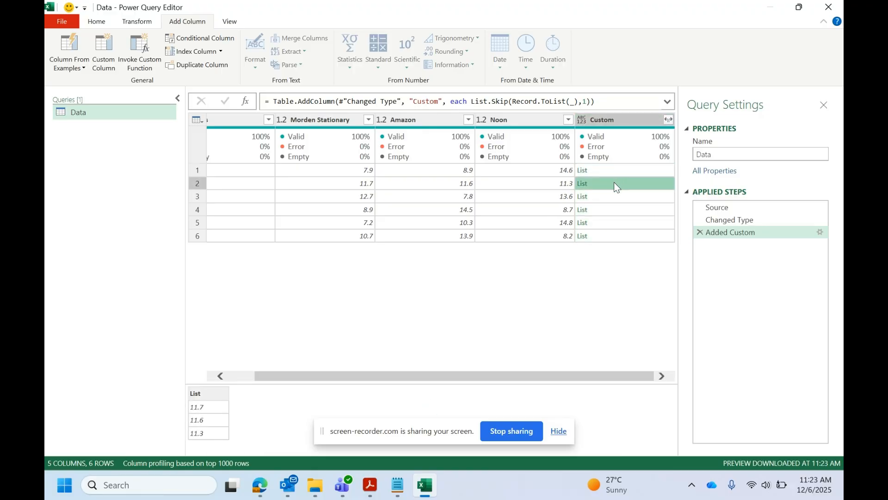
{"action": "left_click", "coordinate": [610, 197]}
{"action": "left_click", "coordinate": [604, 221]}
{"action": "left_click", "coordinate": [606, 211]}
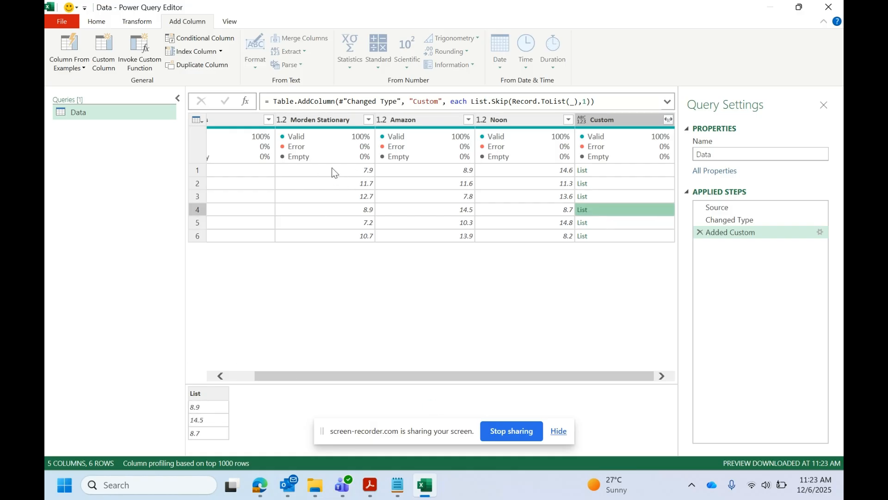
{"action": "left_click_drag", "start_coordinate": [311, 375], "coordinate": [251, 382]}
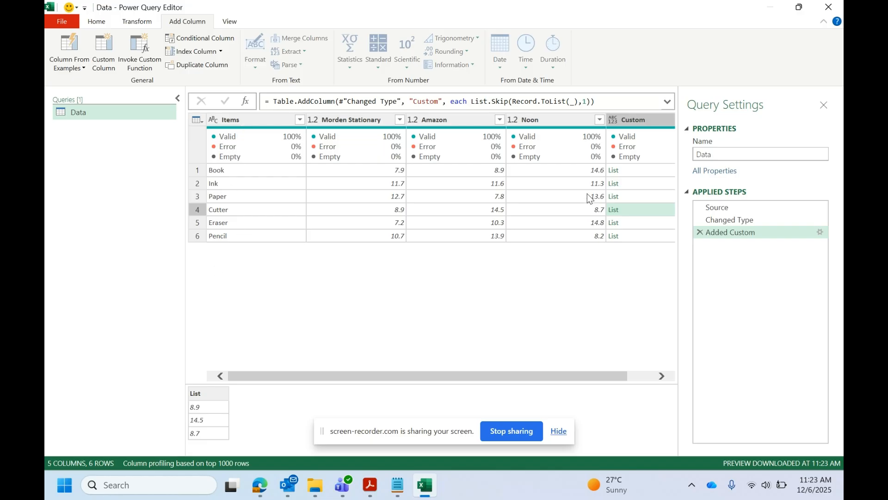
Wrap the Custom column formula in List.Min, giving = List.Min(List.Skip(Record.ToList(_),1)), to return each item's lowest price.
{"action": "double_click", "coordinate": [720, 235]}
{"action": "left_click", "coordinate": [256, 202]}
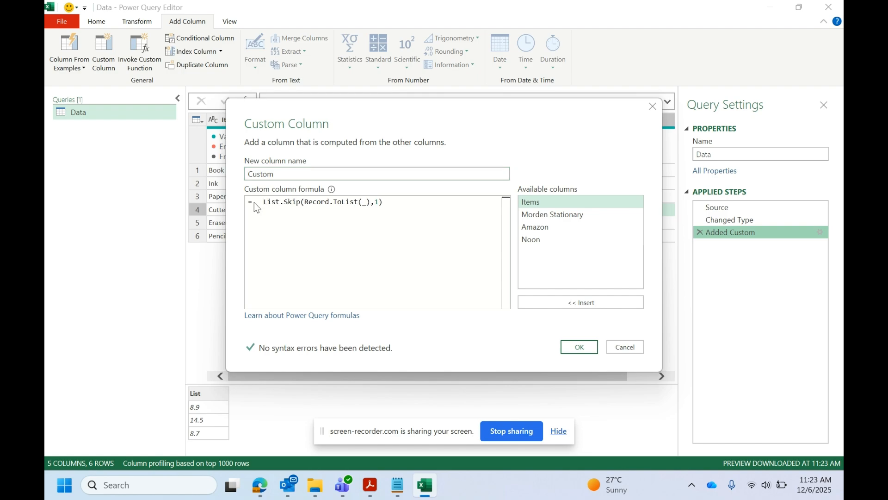
{"action": "left_click", "coordinate": [257, 201]}
{"action": "type", "text": "MIN"}
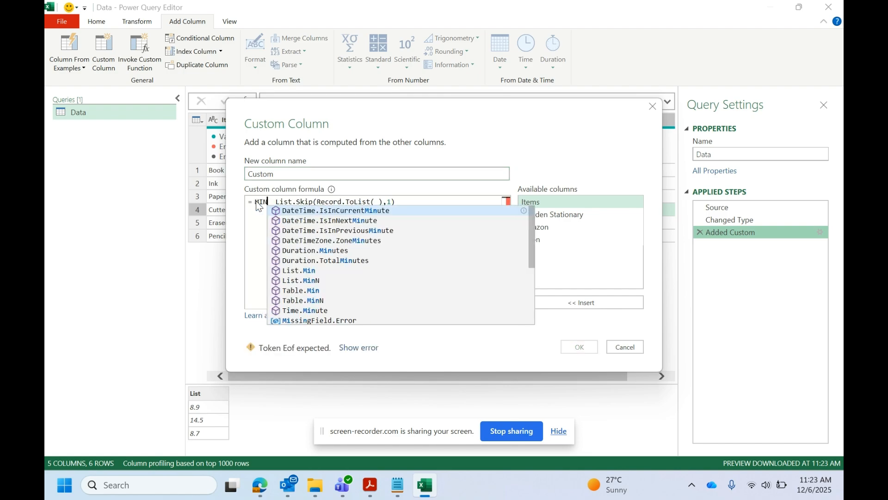
{"action": "left_click", "coordinate": [296, 270]}
{"action": "key", "text": "Delete"}
{"action": "key", "text": "Delete"}
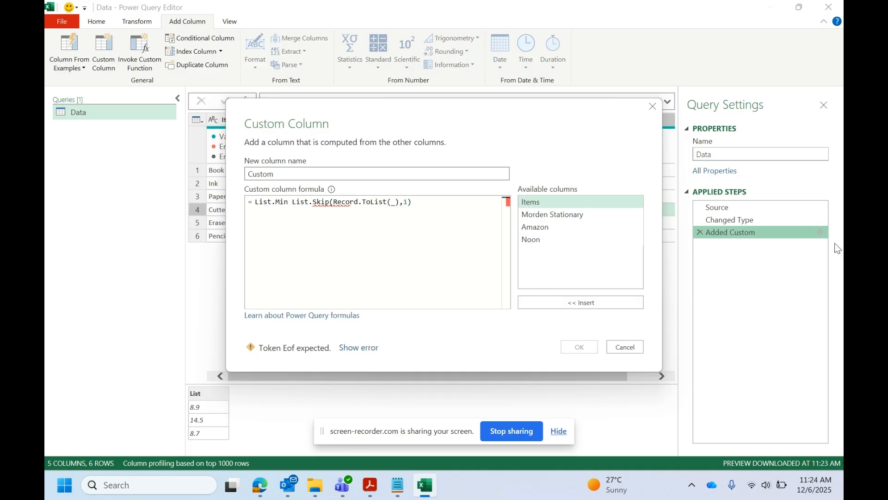
{"action": "type", "text": "("}
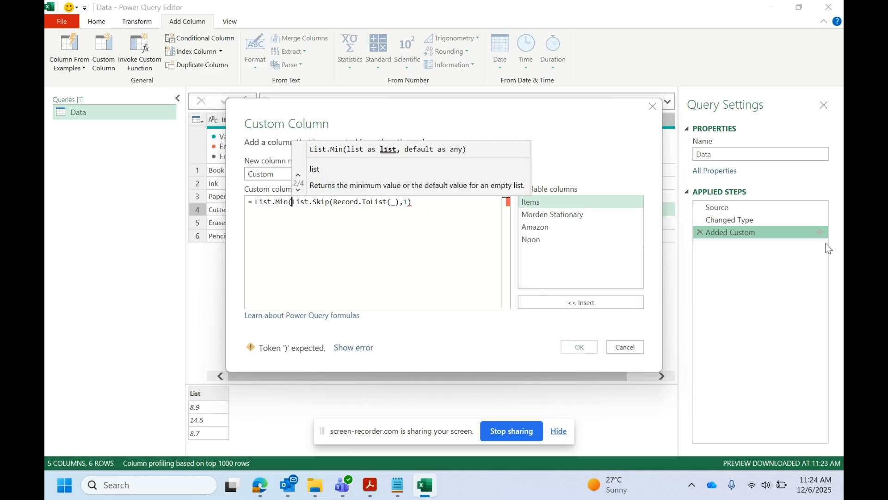
{"action": "left_click", "coordinate": [413, 204]}
{"action": "type", "text": ")"}
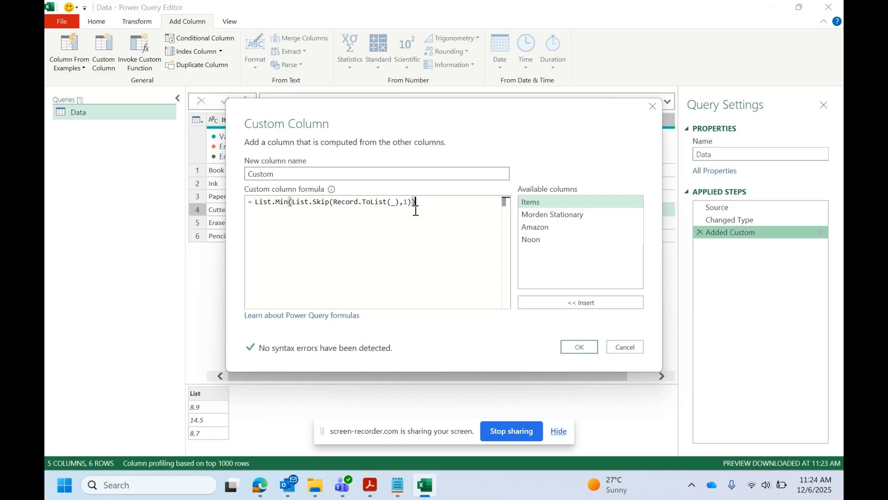
{"action": "left_click", "coordinate": [579, 348]}
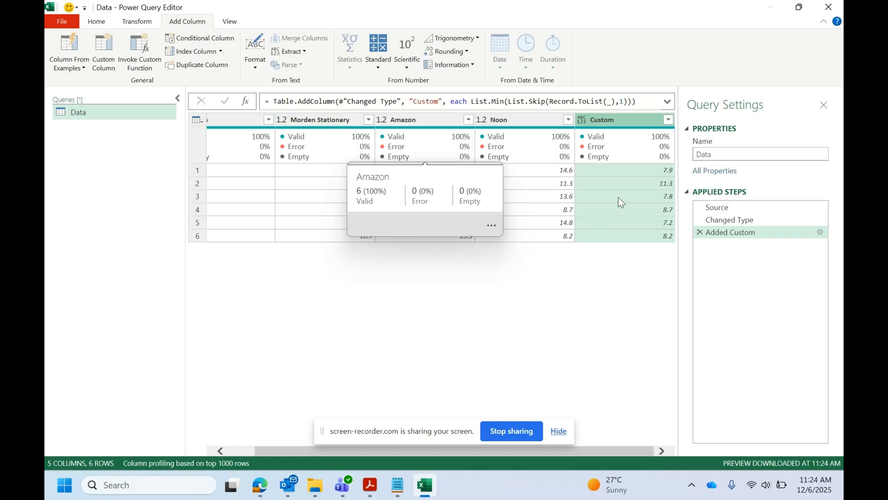
Rename the custom column holding the List.Min formula to Lowest Price.
{"action": "mouse_move", "coordinate": [288, 449]}
{"action": "left_mouse_down"}
{"action": "mouse_move", "coordinate": [261, 448]}
{"action": "mouse_move", "coordinate": [296, 449]}
{"action": "left_mouse_up"}
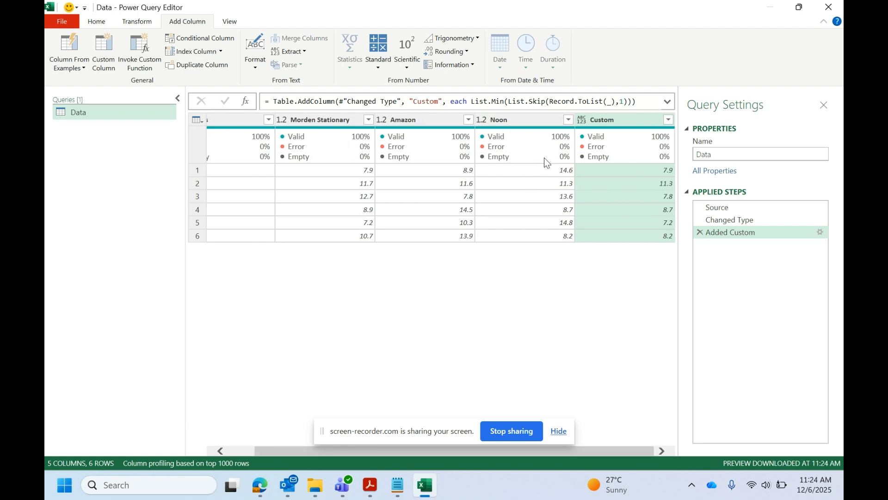
{"action": "double_click", "coordinate": [734, 231]}
{"action": "left_click_drag", "start_coordinate": [280, 174], "coordinate": [224, 171]}
{"action": "type", "text": "lOW"}
{"action": "key", "text": "BackSpace"}
{"action": "key", "text": "BackSpace"}
{"action": "key", "text": "BackSpace"}
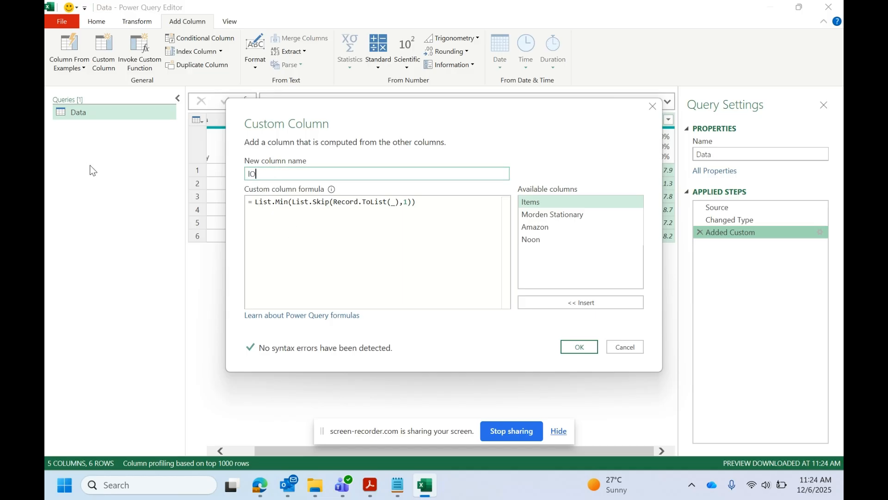
{"action": "type", "text": "lo"}
{"action": "key", "text": "BackSpace"}
{"action": "key", "text": "BackSpace"}
{"action": "type", "text": "Lowest Price"}
{"action": "left_click", "coordinate": [580, 348]}
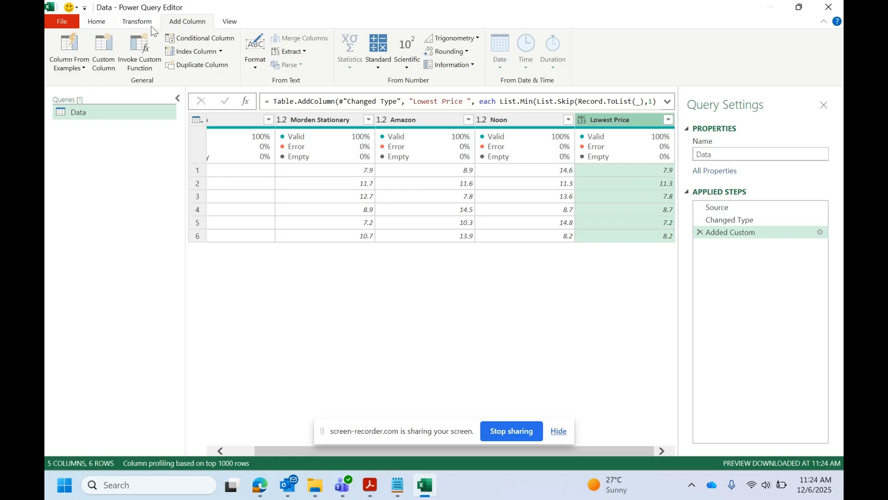
Add a custom column named Vendor Name with the formula = _ to return each row as a record.
{"action": "left_click", "coordinate": [103, 51]}
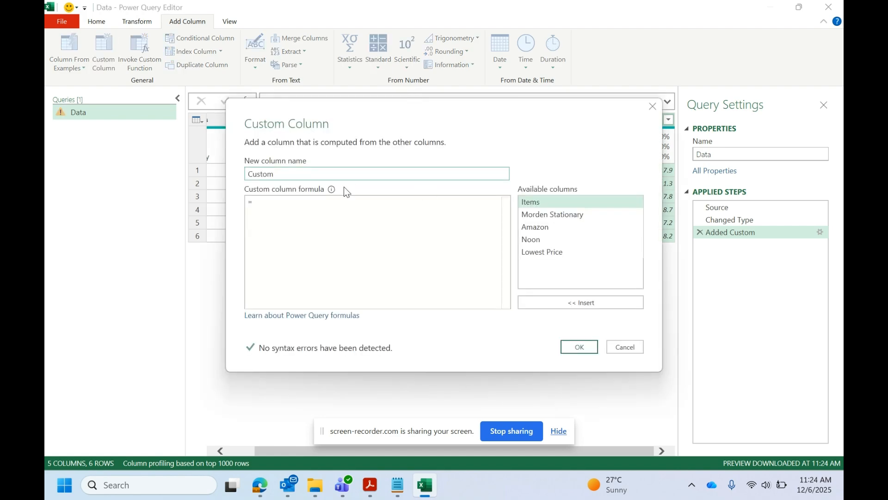
{"action": "left_click", "coordinate": [283, 174]}
{"action": "double_click", "coordinate": [283, 174]}
{"action": "type", "text": "Vendor Name"}
{"action": "left_click", "coordinate": [259, 204]}
{"action": "left_click", "coordinate": [579, 346]}
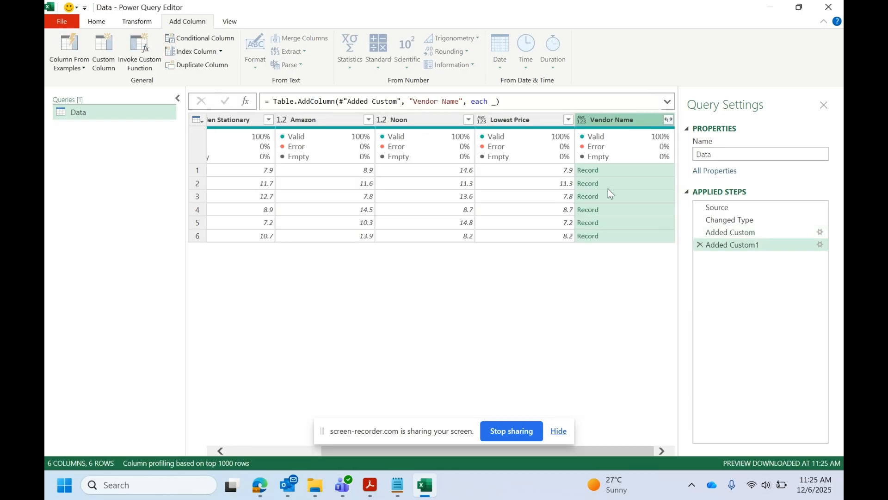
Preview the records in the Vendor Name column for the Book and Ink rows and compare them with the table columns.
{"action": "left_click", "coordinate": [622, 171]}
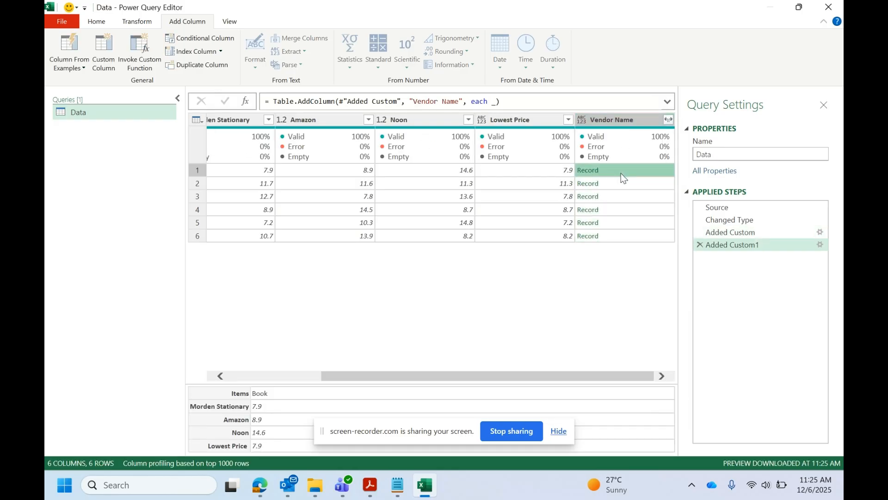
{"action": "left_click_drag", "start_coordinate": [331, 376], "coordinate": [236, 388]}
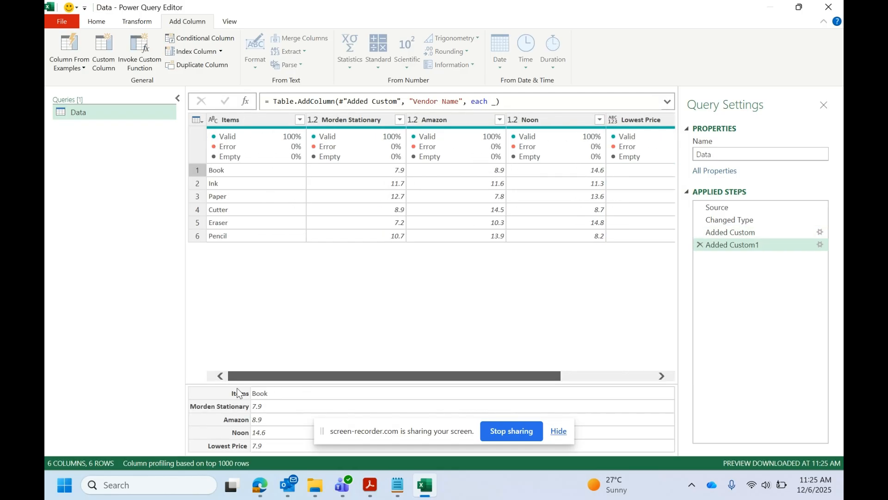
{"action": "left_click_drag", "start_coordinate": [324, 377], "coordinate": [419, 382]}
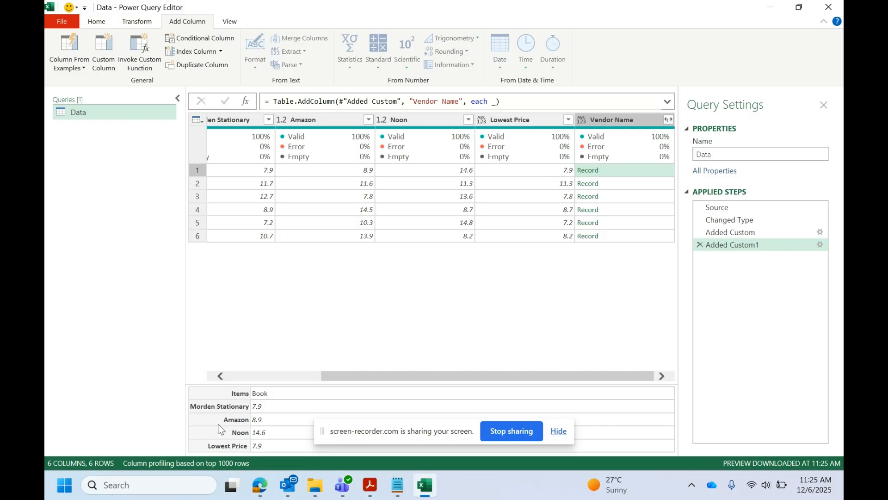
{"action": "left_click", "coordinate": [628, 185]}
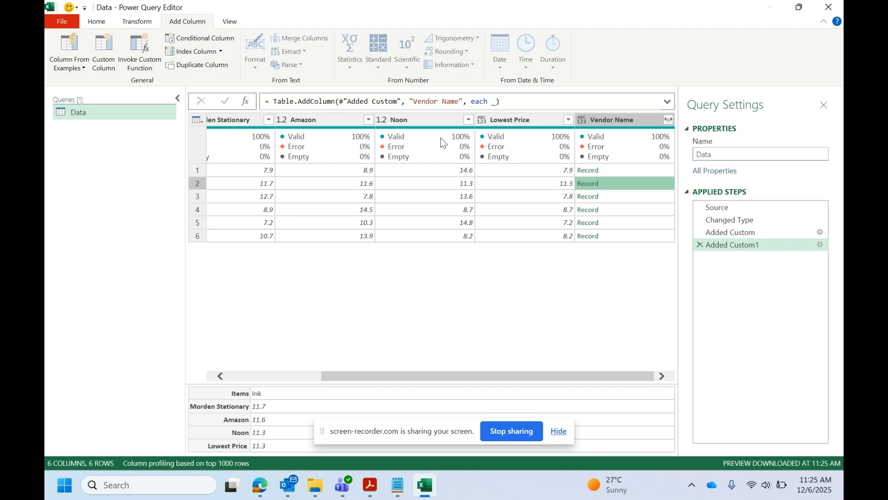
Change the Vendor Name column formula to = Record.FieldNames(_) to return the column names as a list.
{"action": "double_click", "coordinate": [760, 248]}
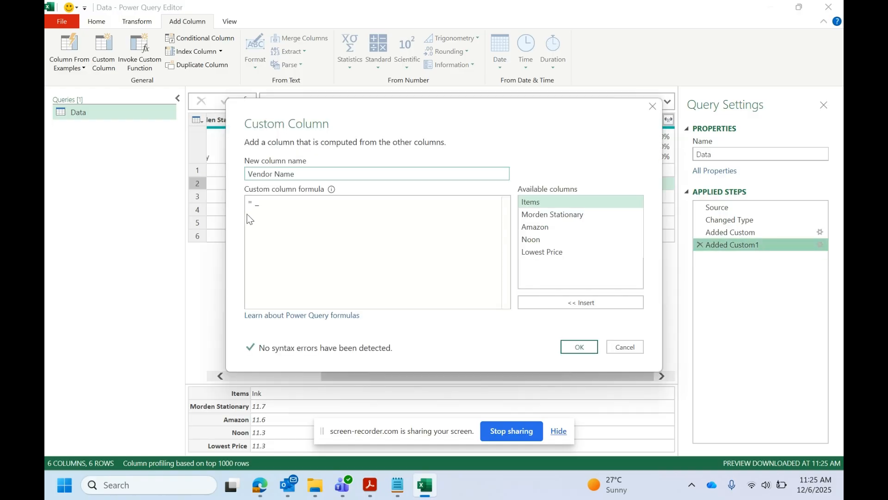
{"action": "left_click", "coordinate": [260, 206]}
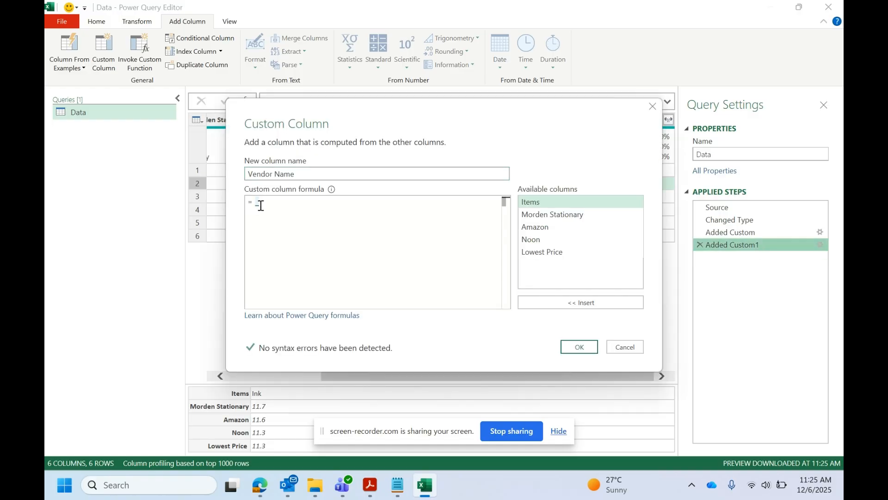
{"action": "type", "text": "fei"}
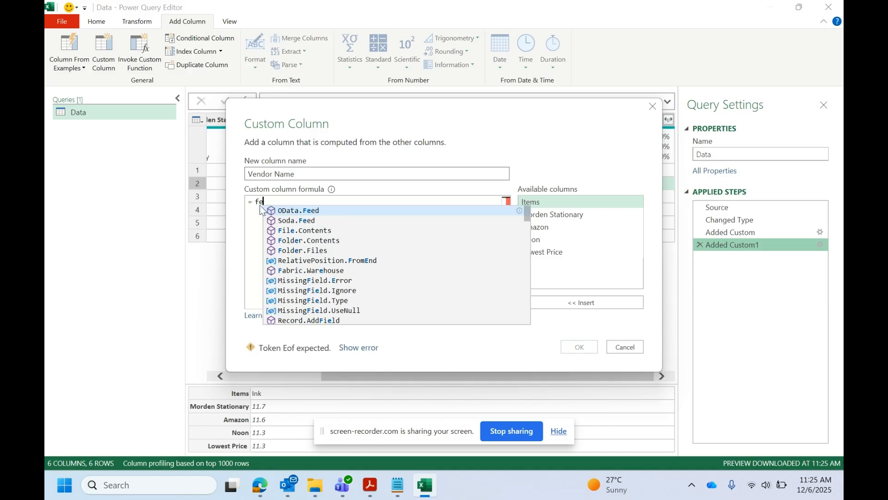
{"action": "key", "text": "BackSpace"}
{"action": "key", "text": "BackSpace"}
{"action": "type", "text": "ieldnam"}
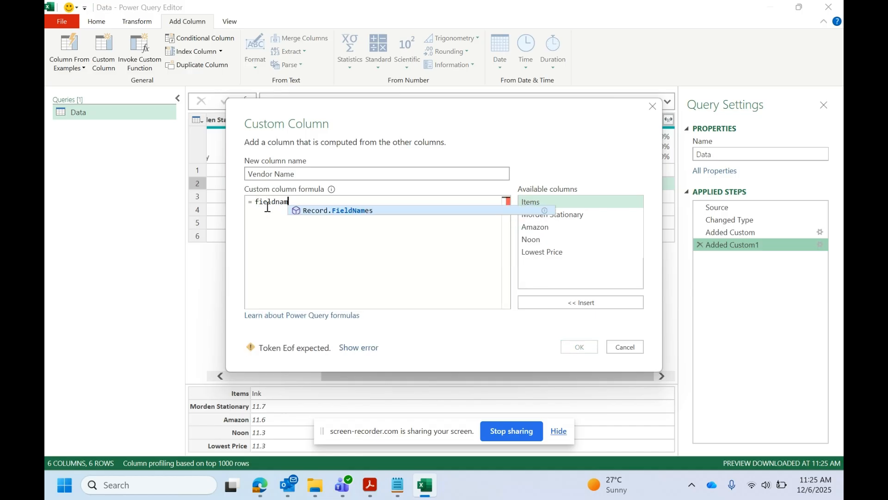
{"action": "left_click", "coordinate": [356, 212]}
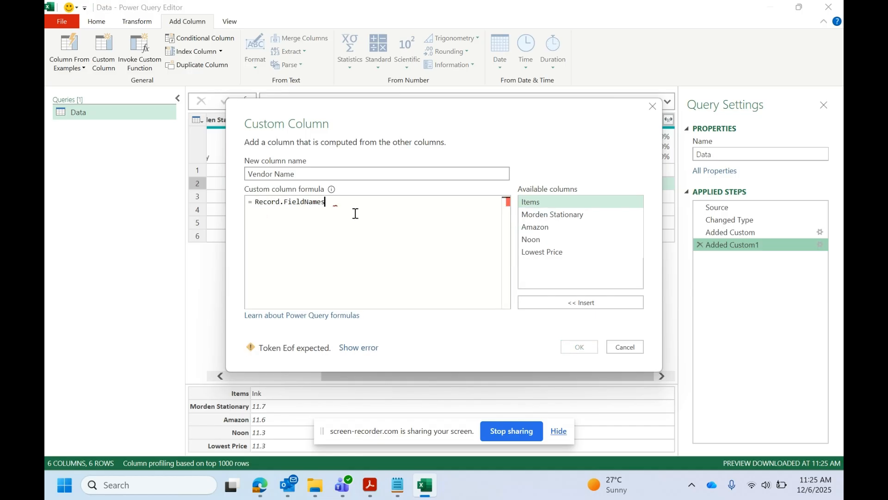
{"action": "type", "text": "("}
{"action": "key", "text": "BackSpace"}
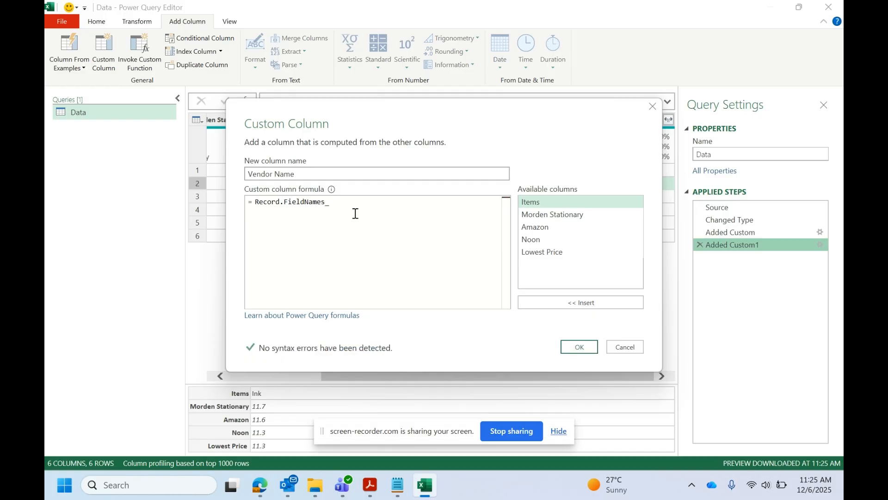
{"action": "type", "text": "("}
{"action": "left_click", "coordinate": [587, 350]}
Preview the full list of field names for the Book row and compare it with the table's column headers.
{"action": "left_click", "coordinate": [648, 172]}
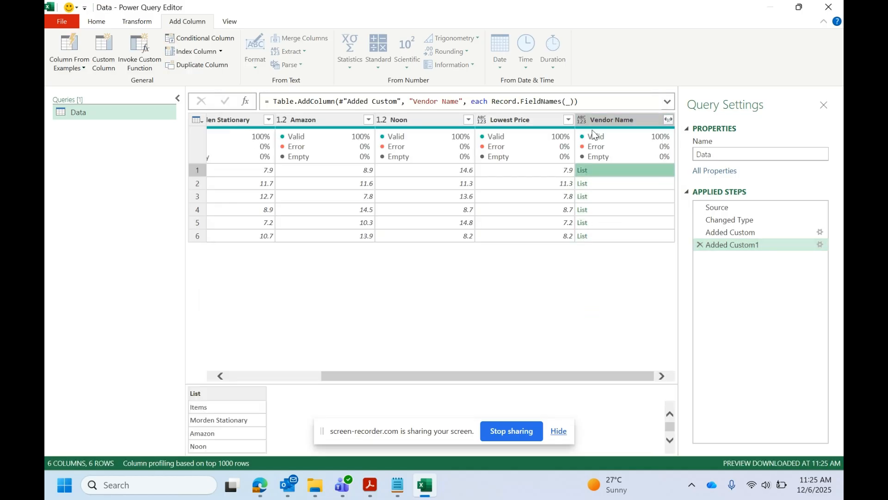
{"action": "scroll", "coordinate": [246, 421], "scroll_direction": "down", "scroll_amount": 1}
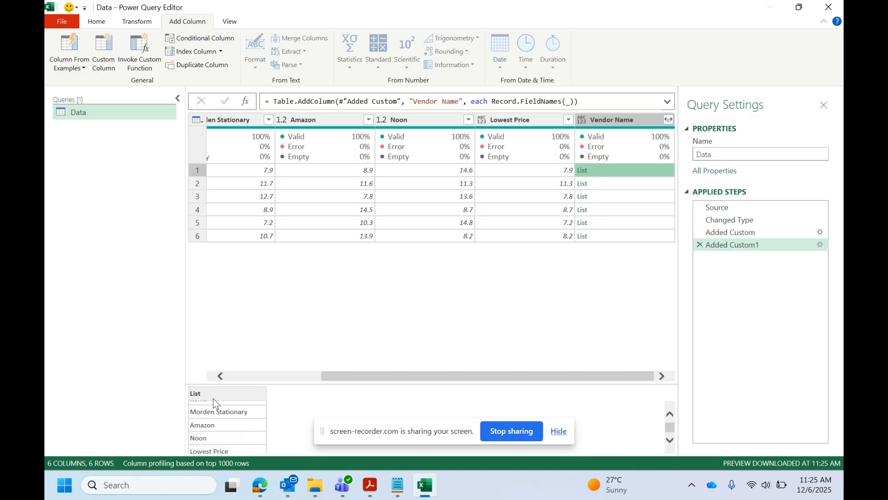
{"action": "left_click_drag", "start_coordinate": [240, 385], "coordinate": [247, 340]}
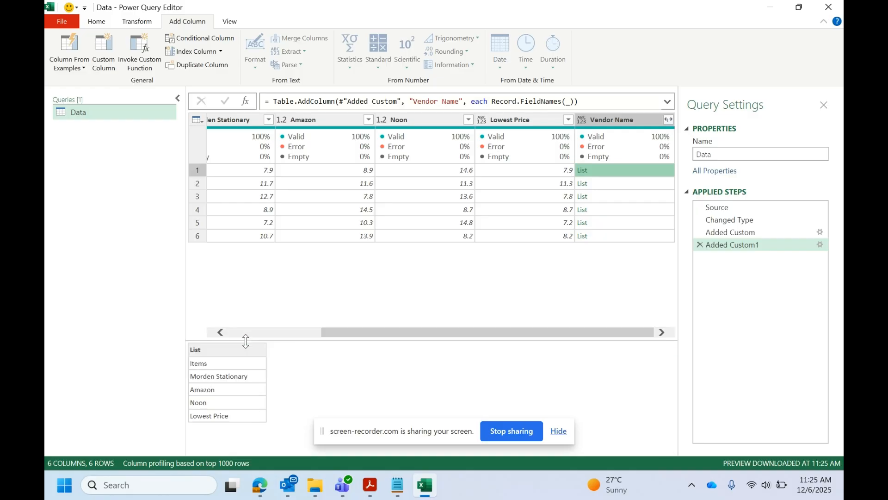
{"action": "mouse_move", "coordinate": [351, 332]}
{"action": "left_mouse_down"}
{"action": "mouse_move", "coordinate": [279, 342]}
{"action": "mouse_move", "coordinate": [237, 306]}
{"action": "left_mouse_up"}
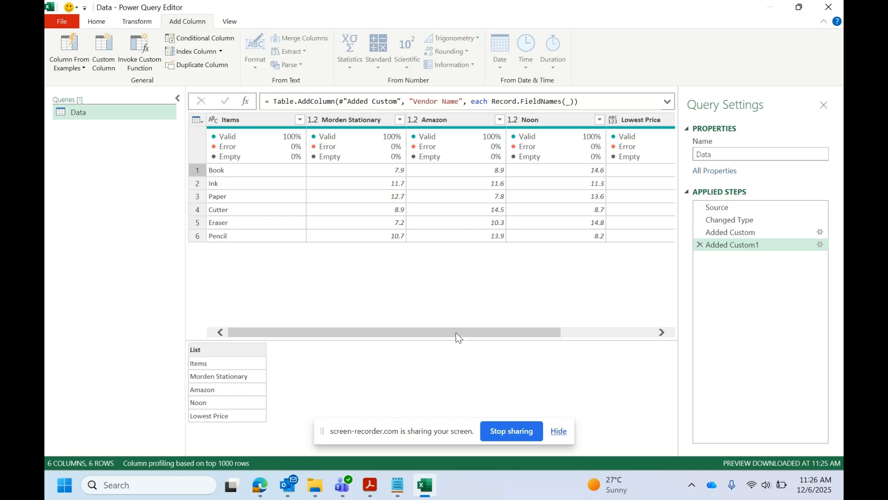
{"action": "left_click_drag", "start_coordinate": [455, 332], "coordinate": [548, 333]}
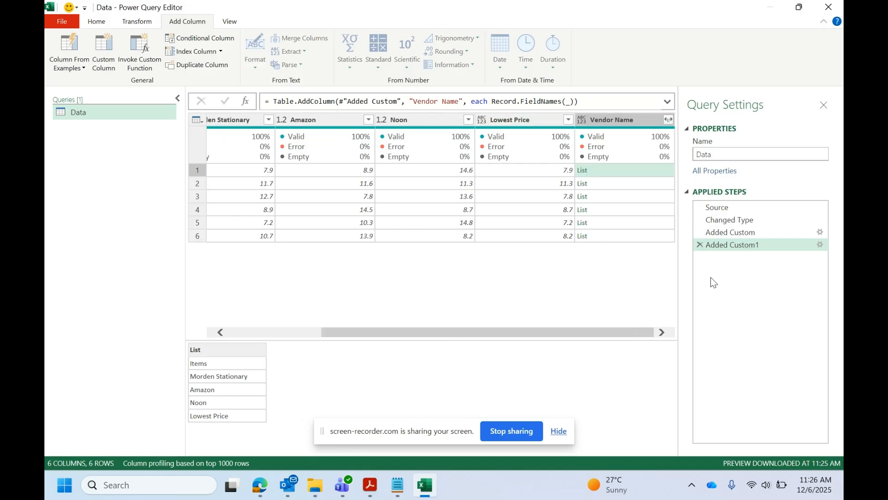
Replace the Vendor Name column formula with the opening of a List.PositionOf( function.
{"action": "double_click", "coordinate": [751, 247]}
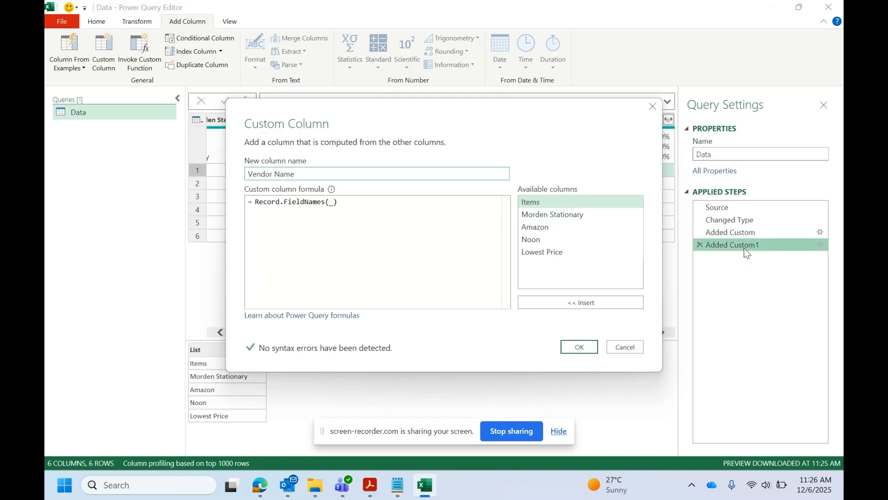
{"action": "left_click_drag", "start_coordinate": [328, 114], "coordinate": [356, 149]}
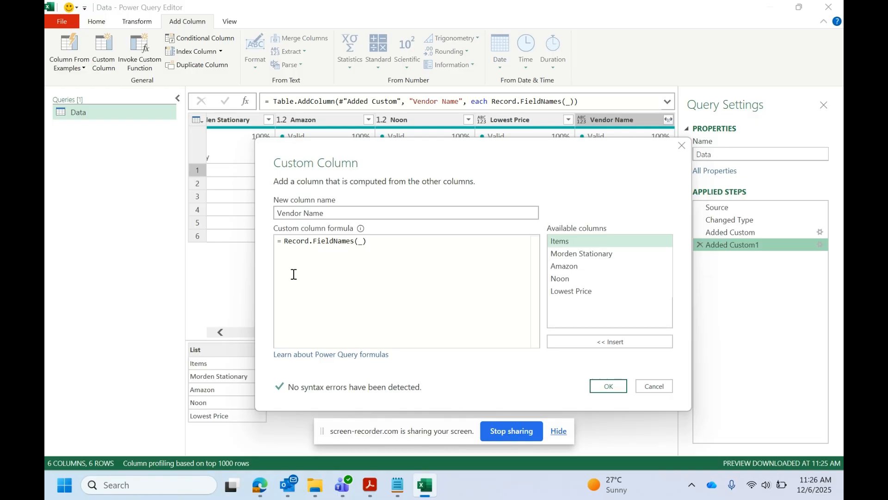
{"action": "left_click_drag", "start_coordinate": [558, 177], "coordinate": [462, 268]}
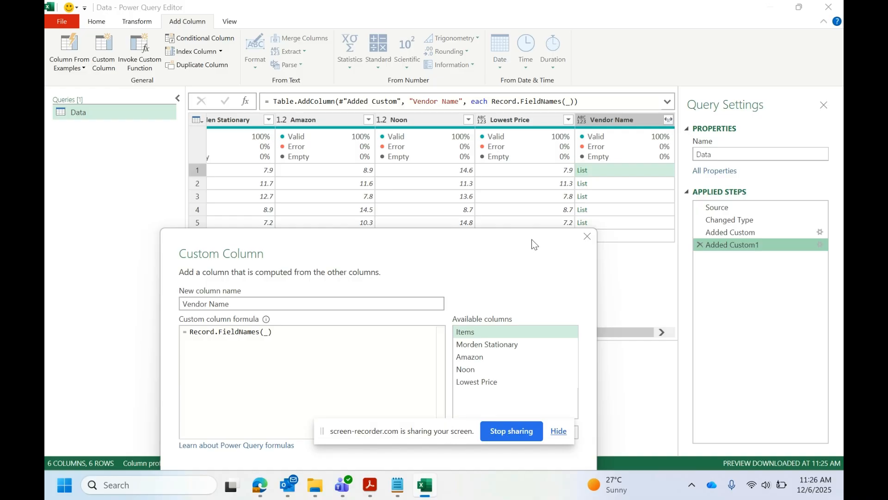
{"action": "left_click_drag", "start_coordinate": [534, 246], "coordinate": [590, 115]}
{"action": "left_click_drag", "start_coordinate": [356, 205], "coordinate": [249, 205]}
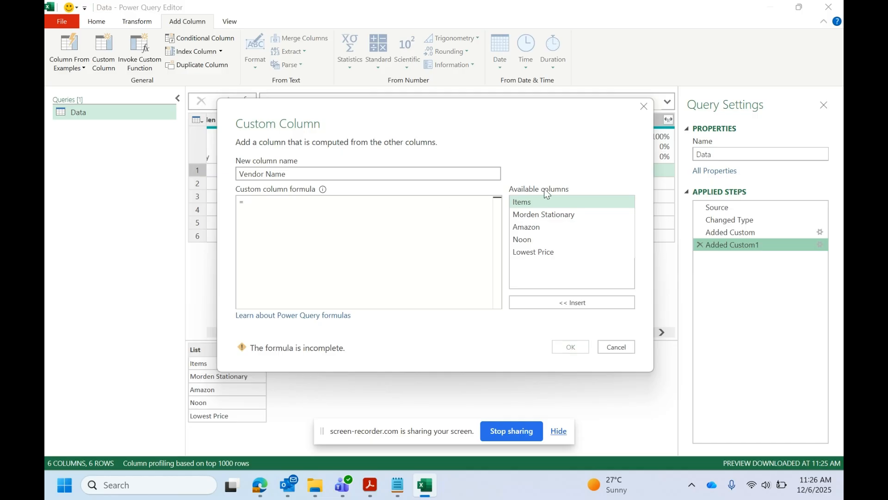
{"action": "type", "text": "positionof"}
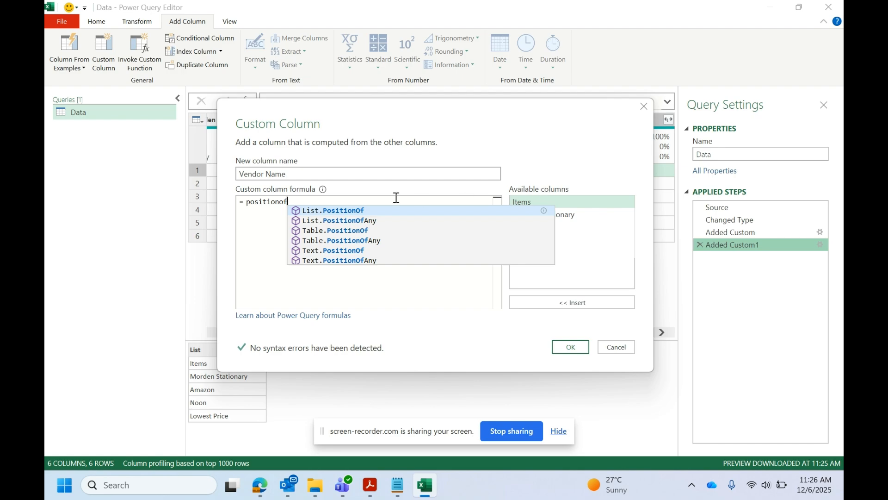
{"action": "left_click", "coordinate": [346, 211]}
{"action": "type", "text": "("}
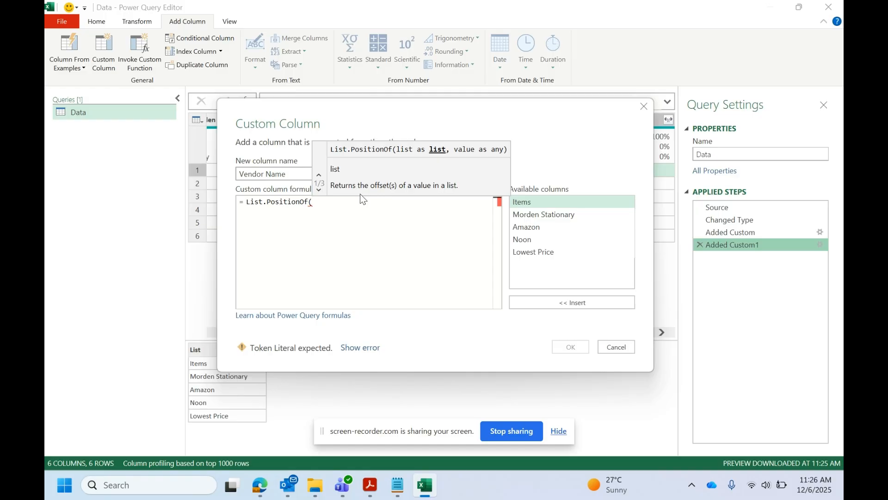
Enter Record.ToList(_) followed by a comma as the list argument of List.PositionOf in the Vendor Name formula.
{"action": "left_click_drag", "start_coordinate": [512, 110], "coordinate": [481, 242]}
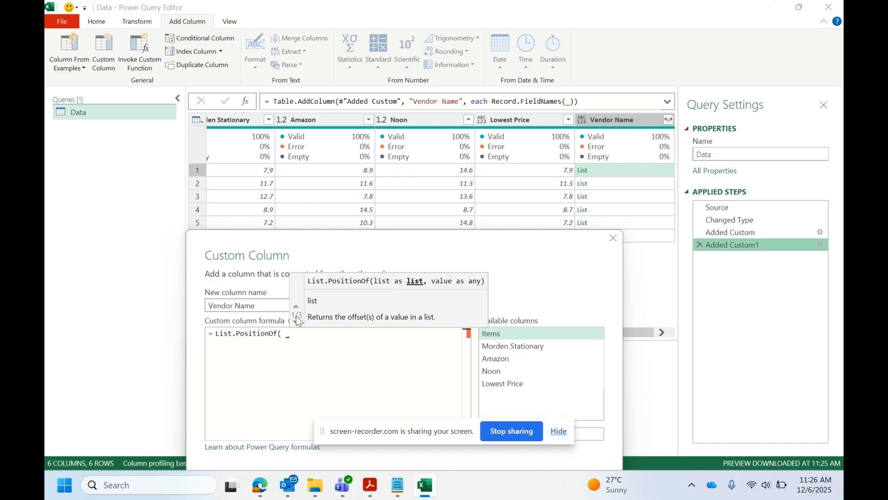
{"action": "key", "text": "Left"}
{"action": "type", "text": "record.to"}
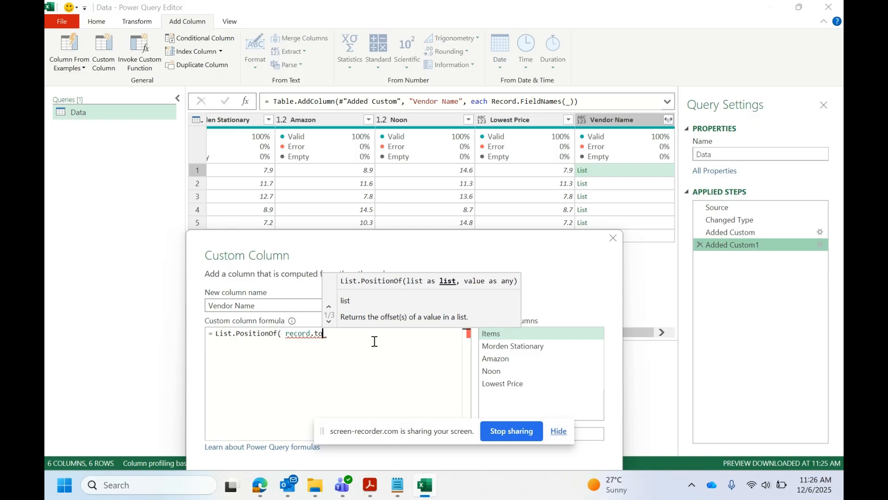
{"action": "left_click", "coordinate": [375, 344]}
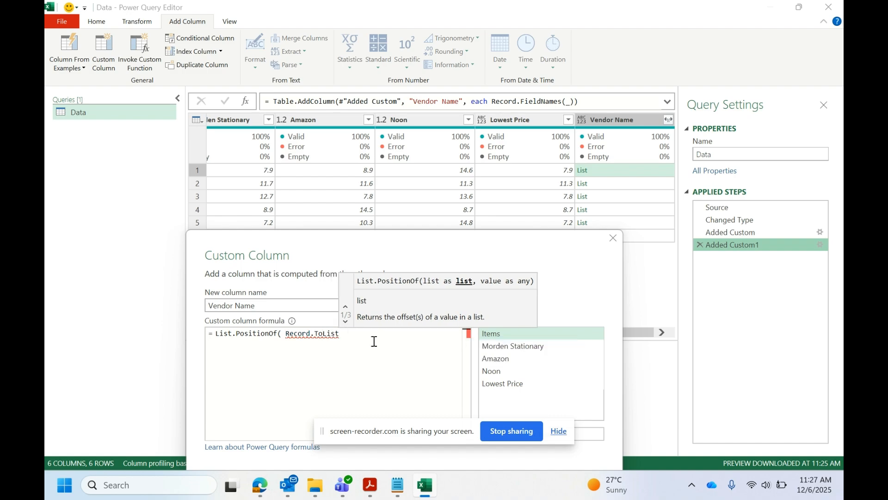
{"action": "type", "text": "("}
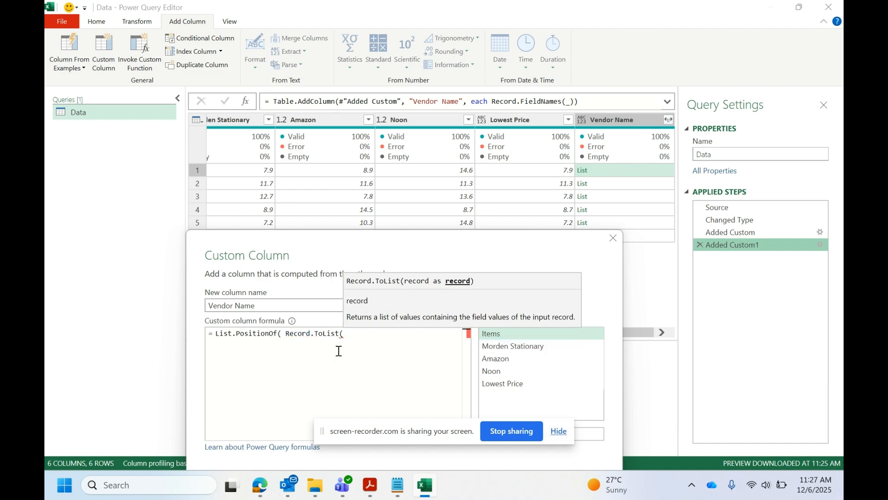
{"action": "type", "text": " )"}
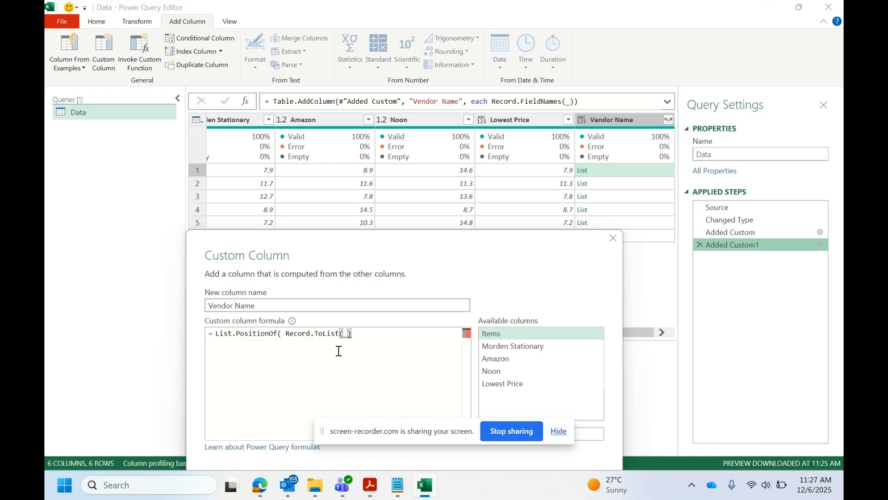
{"action": "key", "text": "BackSpace"}
{"action": "key", "text": "BackSpace"}
{"action": "type", "text": "_),"}
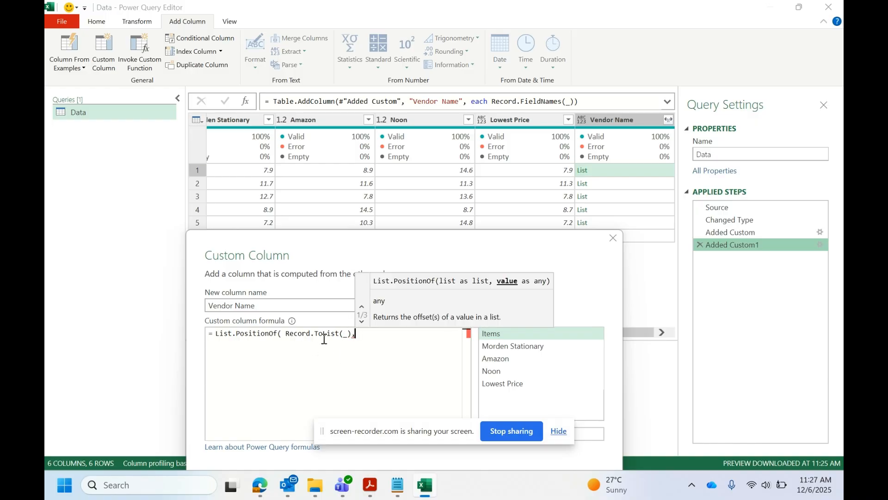
Insert the Lowest Price column as the value argument, giving = List.PositionOf( Record.ToList(_),[#"Lowest Price "].
{"action": "left_click", "coordinate": [286, 334]}
{"action": "left_click_drag", "start_coordinate": [286, 333], "coordinate": [386, 334]}
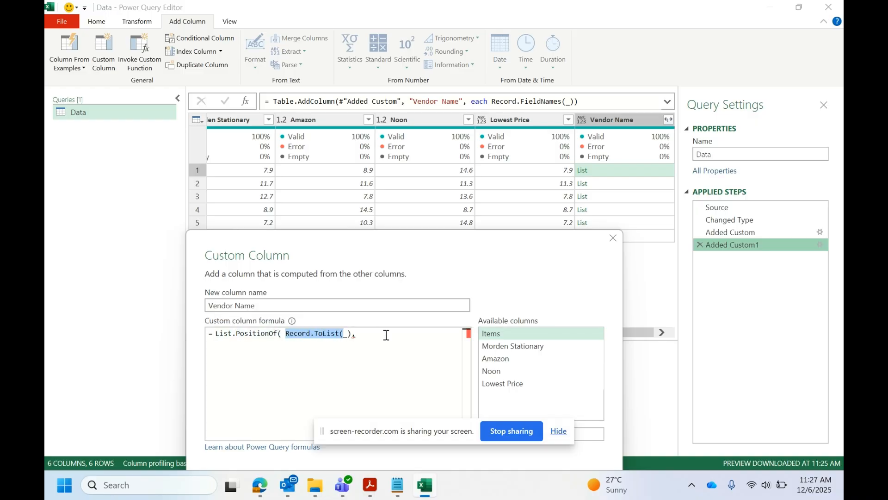
{"action": "left_click", "coordinate": [386, 335]}
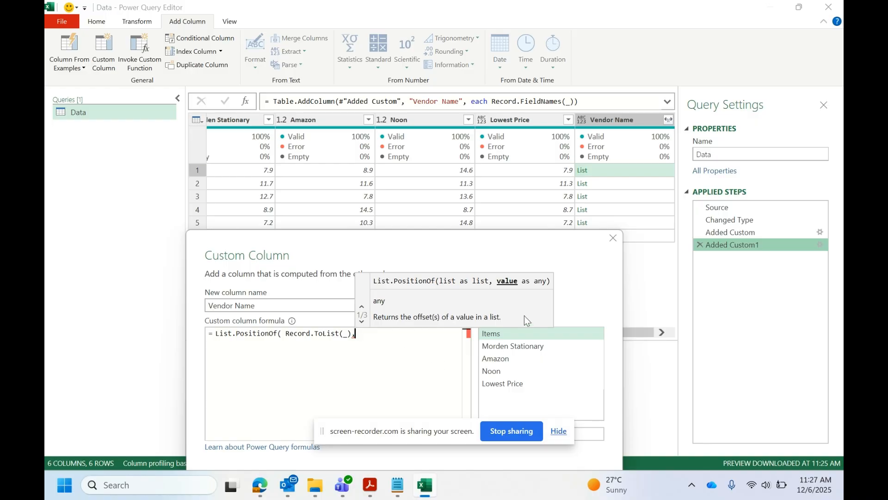
{"action": "double_click", "coordinate": [505, 383]}
{"action": "left_click_drag", "start_coordinate": [383, 243], "coordinate": [425, 93]}
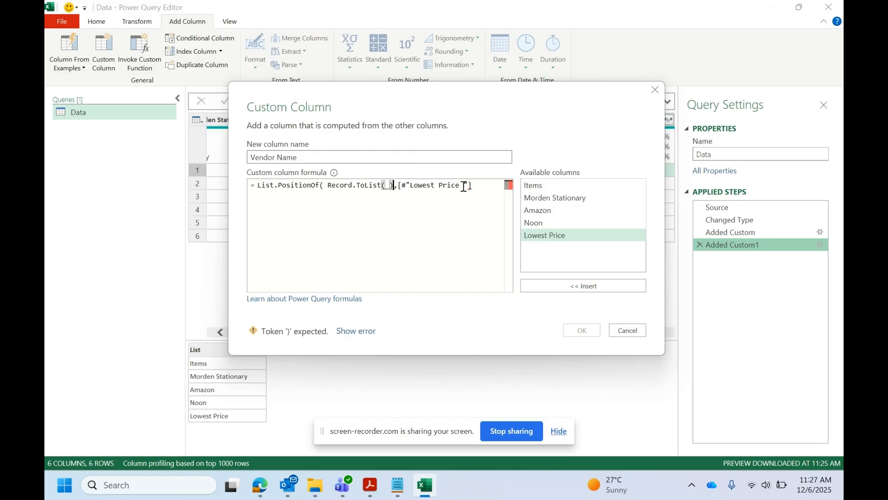
Re-enter the Lowest Price argument and apply the Vendor Name formula = List.PositionOf( Record.ToList(_),[#"Lowest Price "]).
{"action": "left_click_drag", "start_coordinate": [471, 185], "coordinate": [395, 188]}
{"action": "key", "text": "BackSpace"}
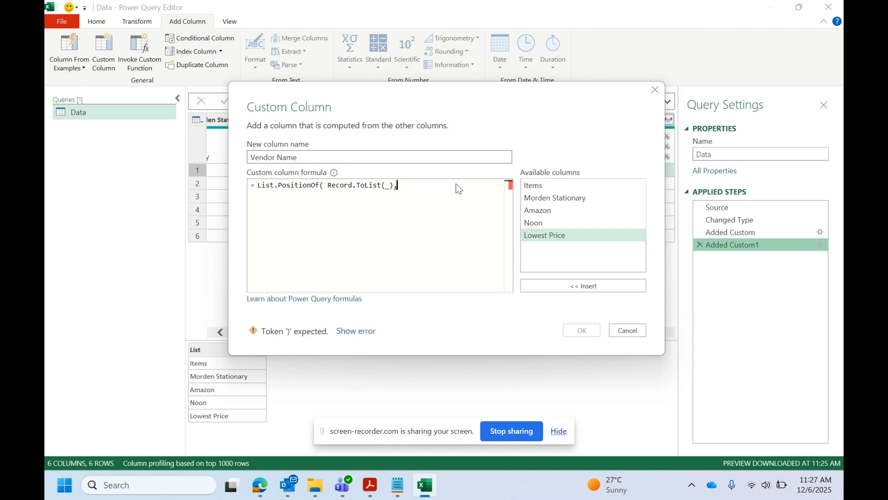
{"action": "type", "text": ","}
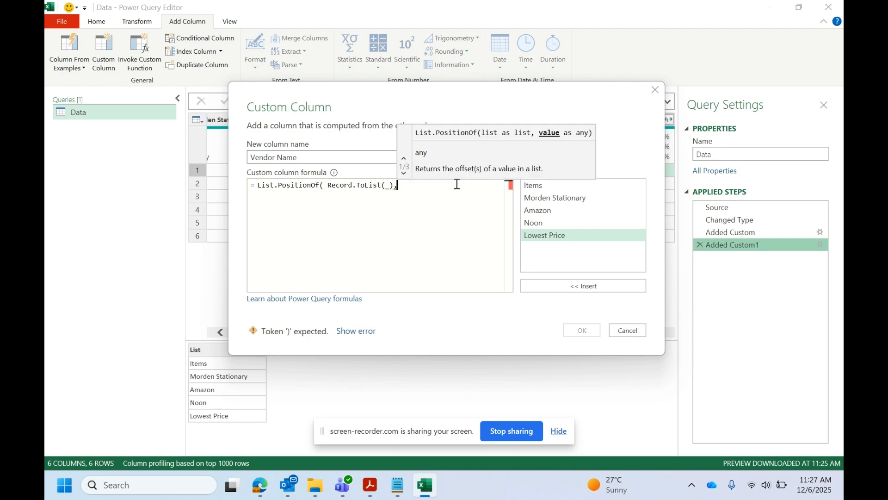
{"action": "double_click", "coordinate": [542, 234]}
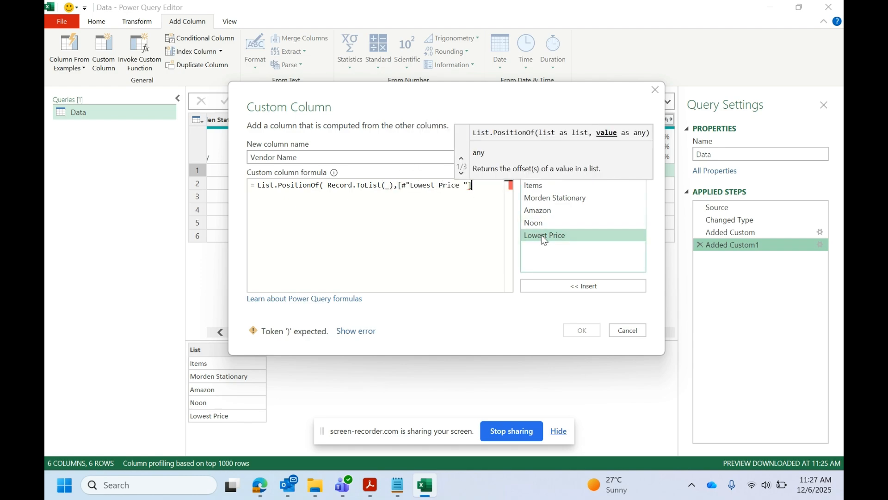
{"action": "type", "text": ")"}
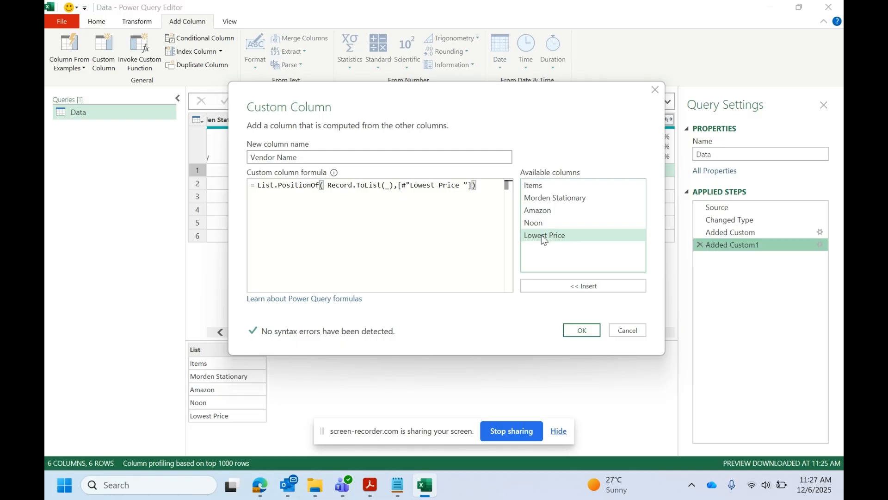
{"action": "left_click", "coordinate": [587, 332]}
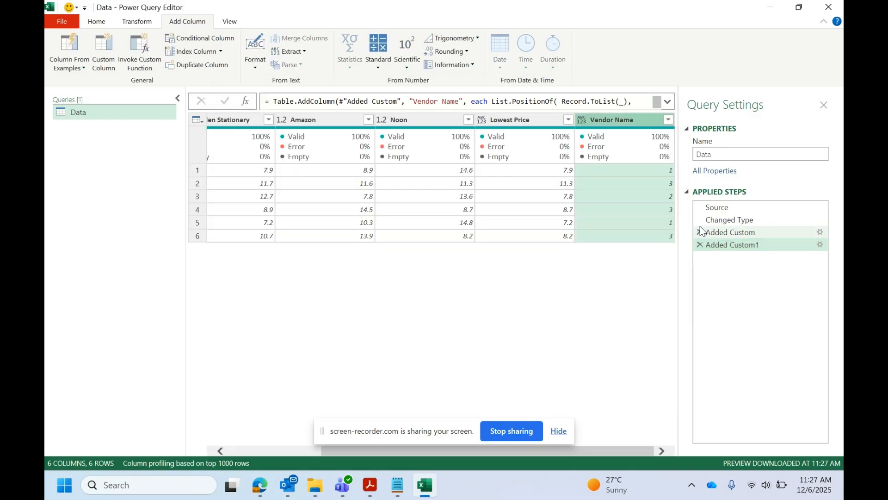
Examine the position numbers in Vendor Name and check the Book row's number against the order of the table's columns.
{"action": "left_click", "coordinate": [655, 172]}
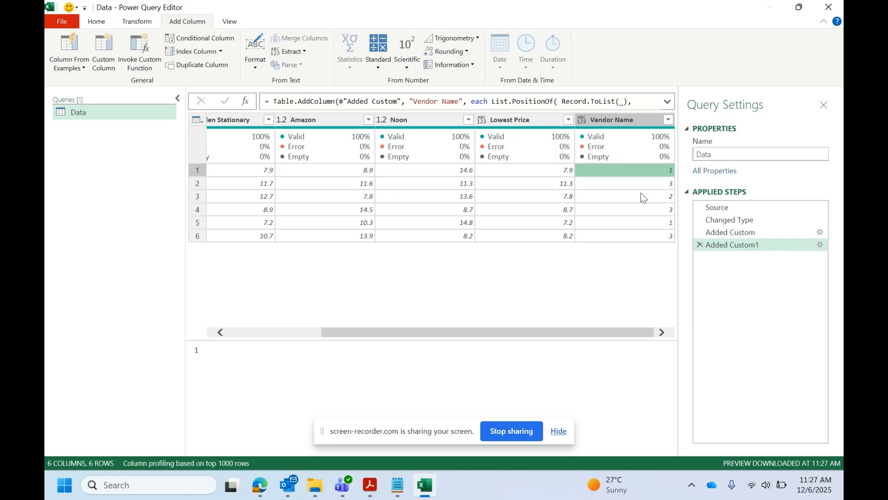
{"action": "left_click_drag", "start_coordinate": [506, 332], "coordinate": [603, 333]}
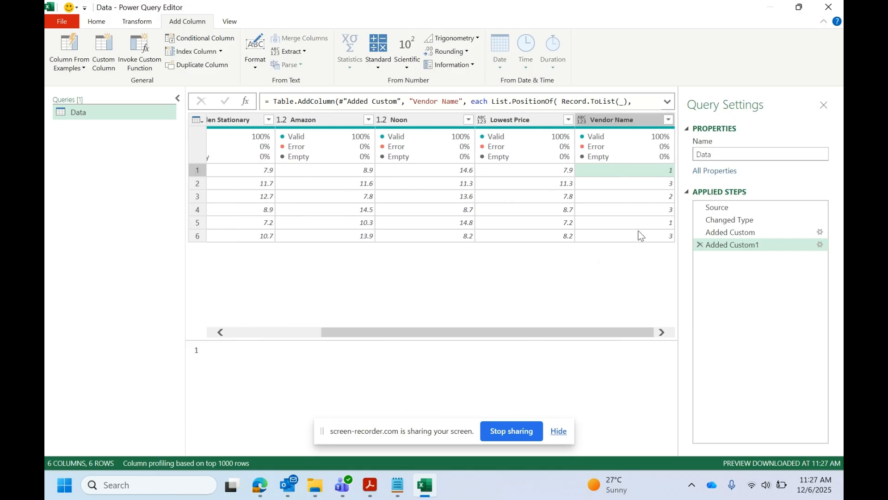
{"action": "left_click", "coordinate": [648, 186]}
{"action": "left_click", "coordinate": [649, 197]}
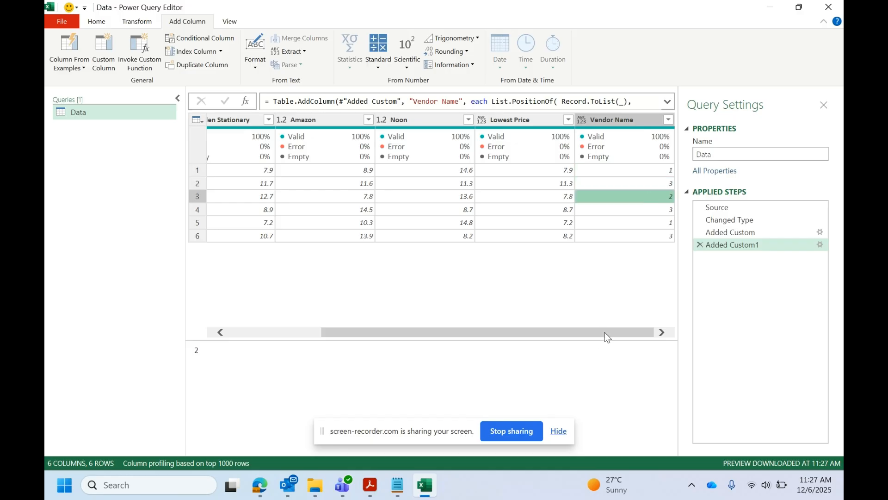
{"action": "left_click_drag", "start_coordinate": [604, 332], "coordinate": [398, 339]}
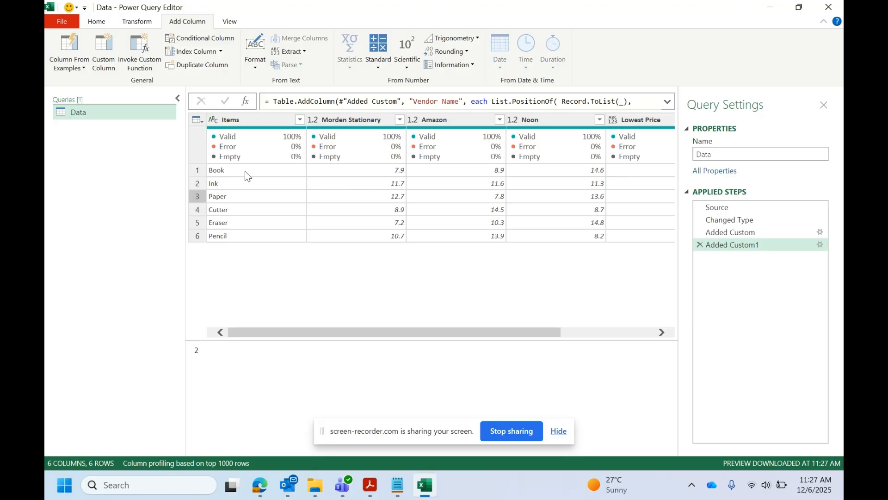
{"action": "left_click", "coordinate": [361, 175]}
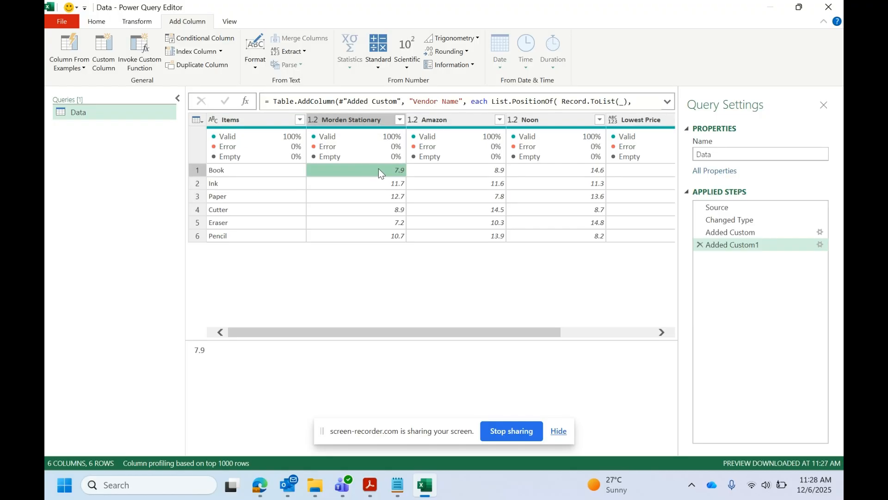
{"action": "left_click_drag", "start_coordinate": [555, 331], "coordinate": [649, 331]}
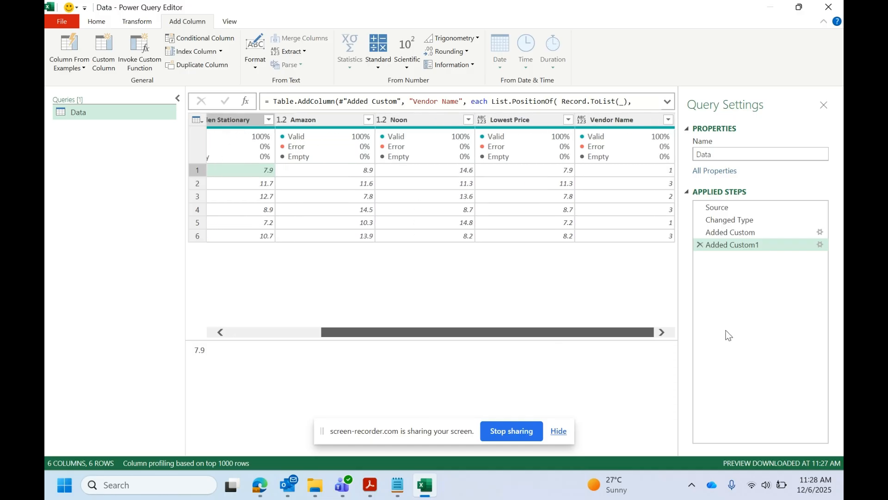
{"action": "left_click", "coordinate": [657, 173]}
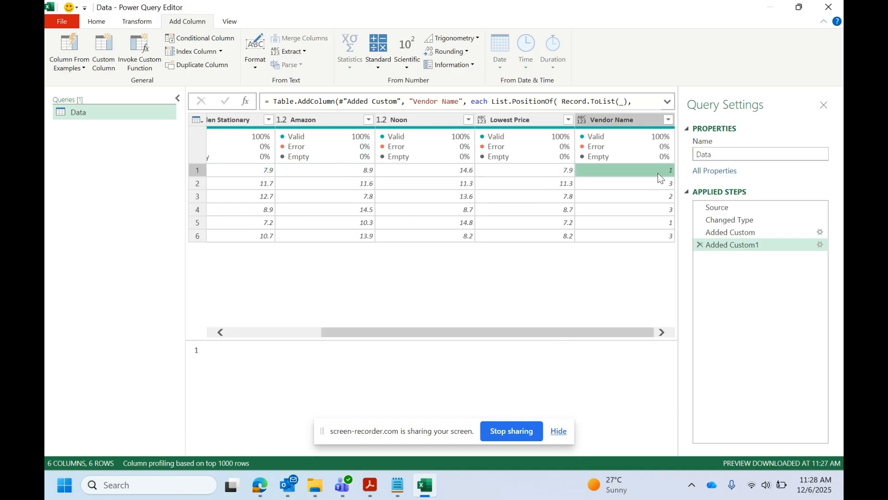
Compare the Ink row's position number with its lowest price and the matching vendor price column.
{"action": "left_click", "coordinate": [659, 182]}
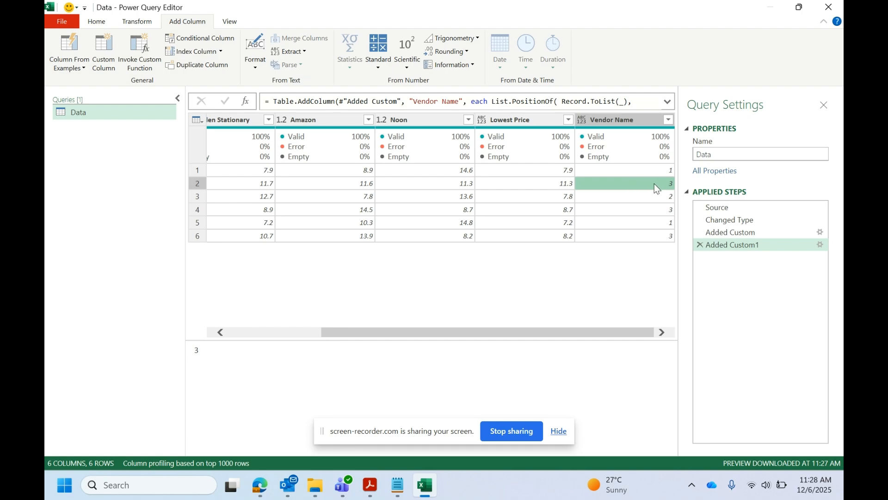
{"action": "left_click_drag", "start_coordinate": [587, 333], "coordinate": [422, 339]}
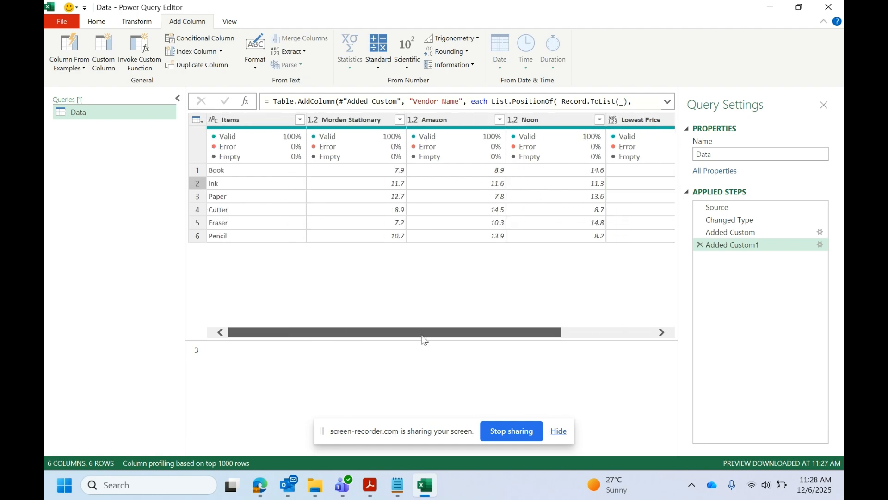
{"action": "left_click_drag", "start_coordinate": [478, 333], "coordinate": [581, 331]}
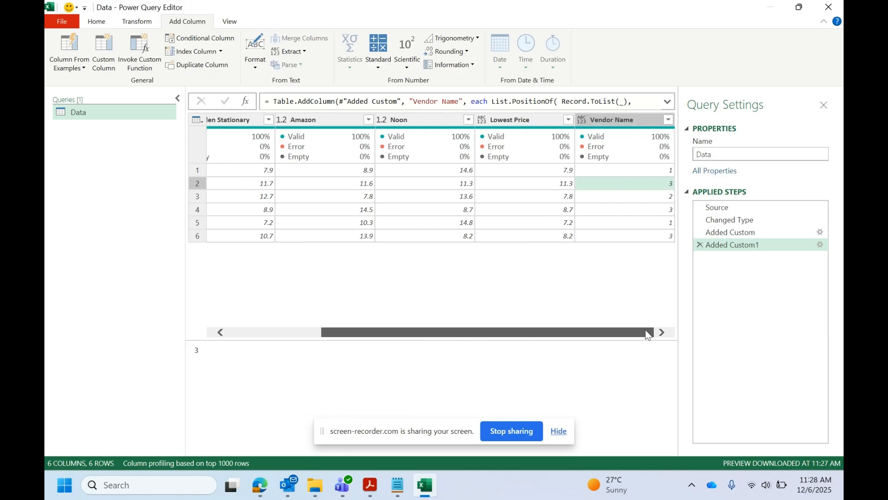
{"action": "left_click", "coordinate": [544, 184]}
{"action": "left_click", "coordinate": [463, 184]}
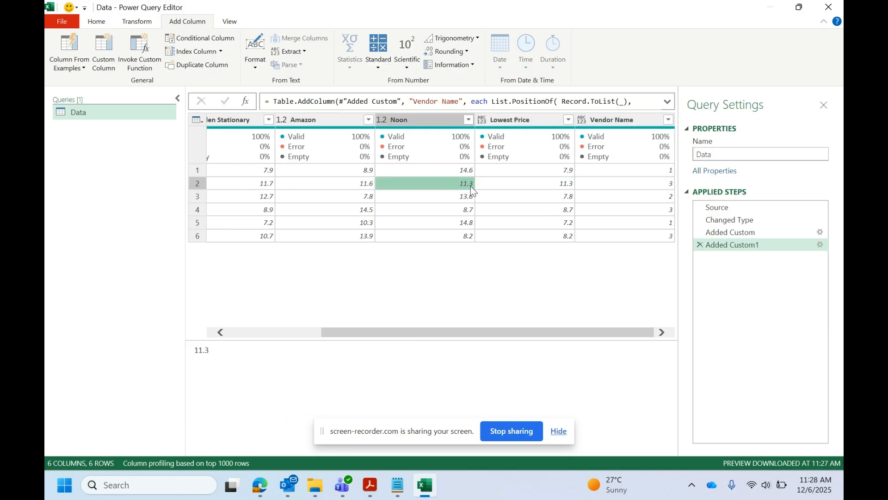
{"action": "left_click_drag", "start_coordinate": [470, 333], "coordinate": [379, 337]}
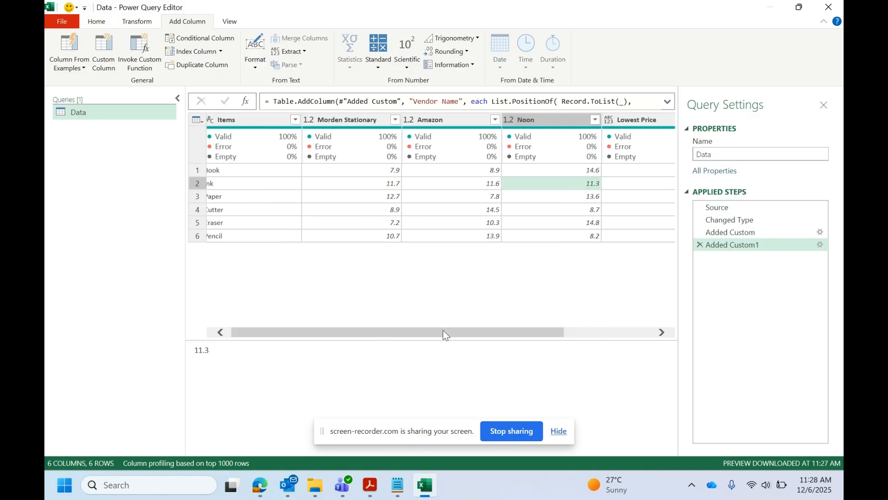
{"action": "left_click_drag", "start_coordinate": [446, 329], "coordinate": [443, 331]}
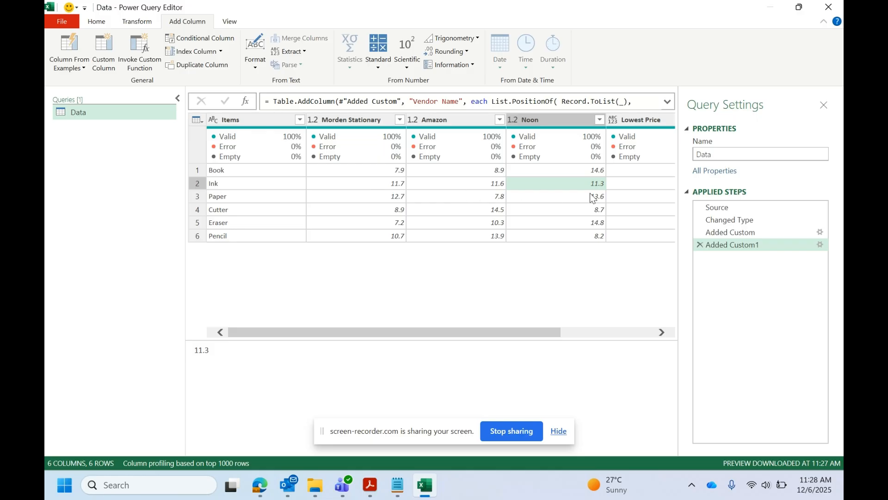
{"action": "left_click_drag", "start_coordinate": [536, 334], "coordinate": [720, 334]}
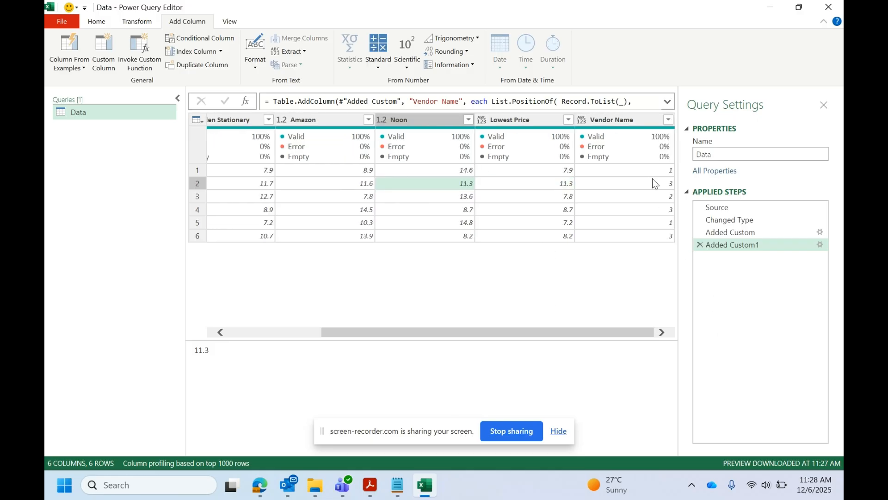
Reopen the Vendor Name custom column and add Record.FieldNames(_) on a separate line above the List.PositionOf expression.
{"action": "double_click", "coordinate": [737, 250]}
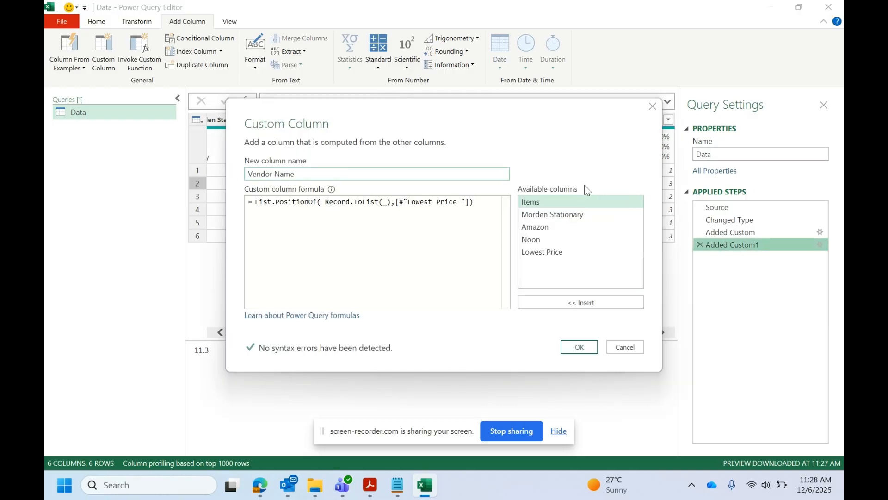
{"action": "left_click_drag", "start_coordinate": [553, 120], "coordinate": [452, 173]}
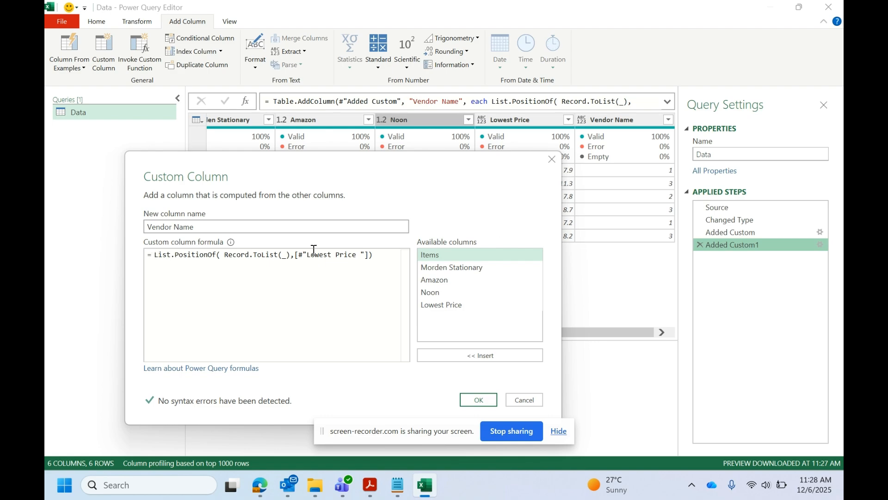
{"action": "key", "text": "Return"}
{"action": "key", "text": "Return"}
{"action": "left_click", "coordinate": [200, 262]}
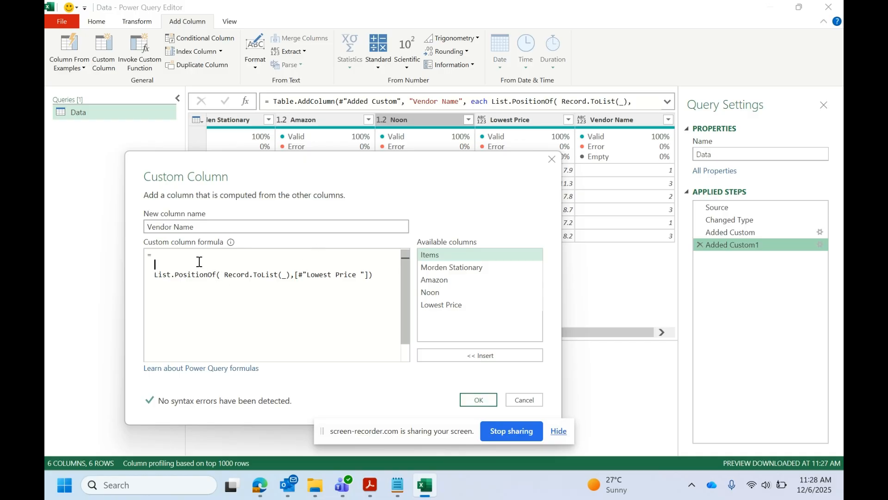
{"action": "left_click", "coordinate": [186, 256]}
{"action": "key", "text": "ctrl+v"}
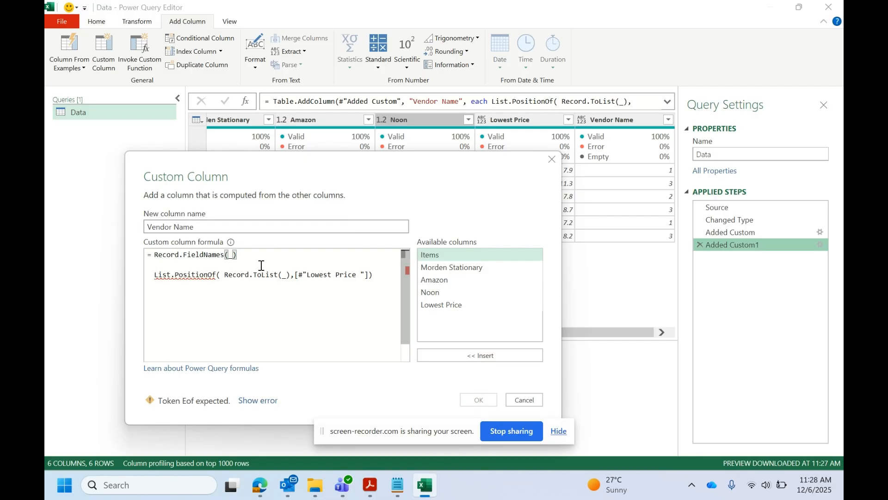
Enclose the List.PositionOf expression in curly braces { } directly after Record.FieldNames(_) and apply the Vendor Name formula.
{"action": "left_click_drag", "start_coordinate": [251, 256], "coordinate": [155, 258]}
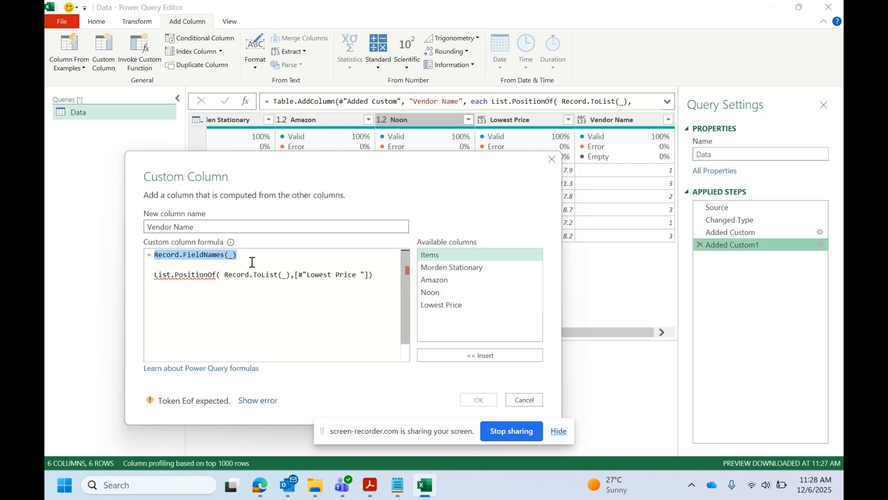
{"action": "left_click", "coordinate": [287, 262]}
{"action": "left_click_drag", "start_coordinate": [253, 256], "coordinate": [162, 258]}
{"action": "key", "text": "End"}
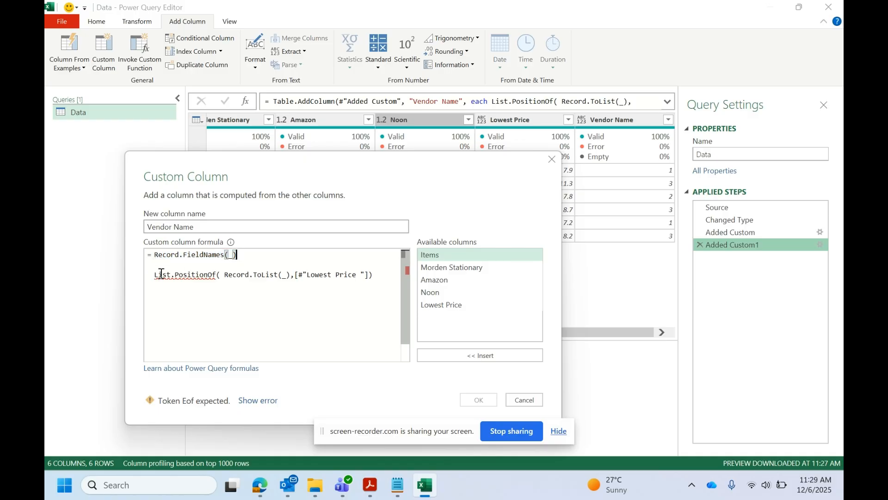
{"action": "key", "text": "ctrl+End"}
{"action": "left_click", "coordinate": [147, 274], "text": "shift"}
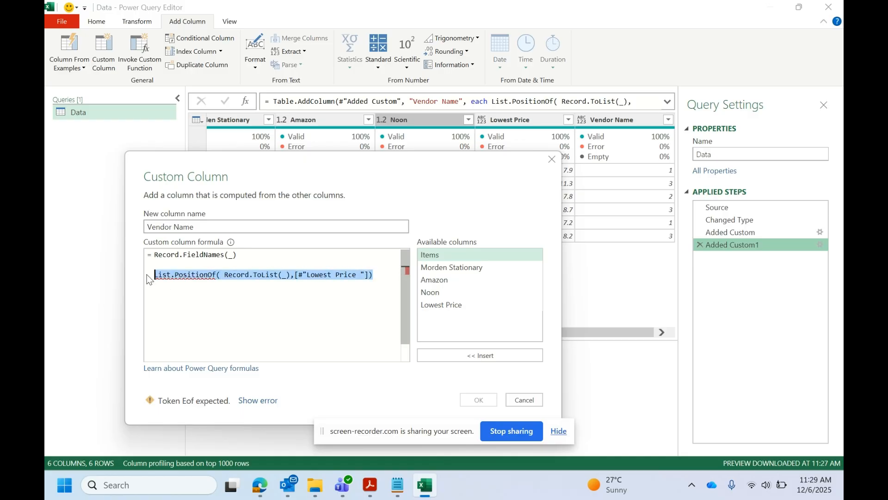
{"action": "left_click", "coordinate": [259, 252]}
{"action": "type", "text": "{"}
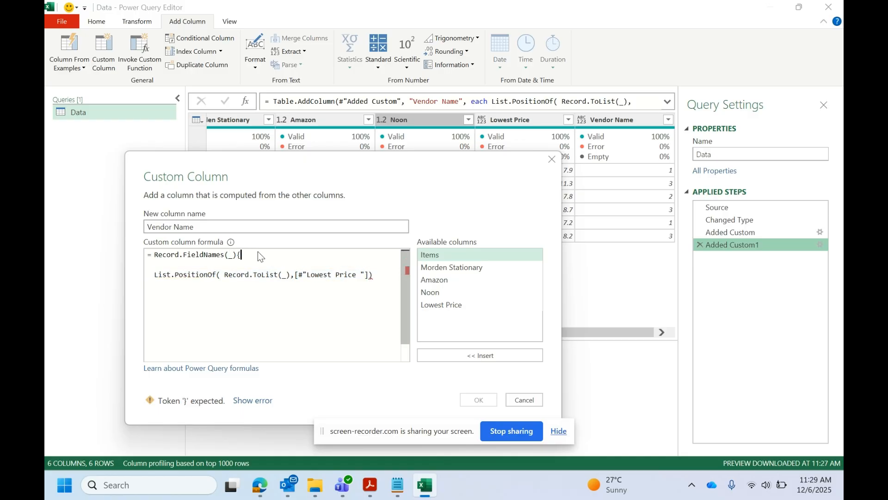
{"action": "left_click", "coordinate": [382, 279]}
{"action": "type", "text": "}"}
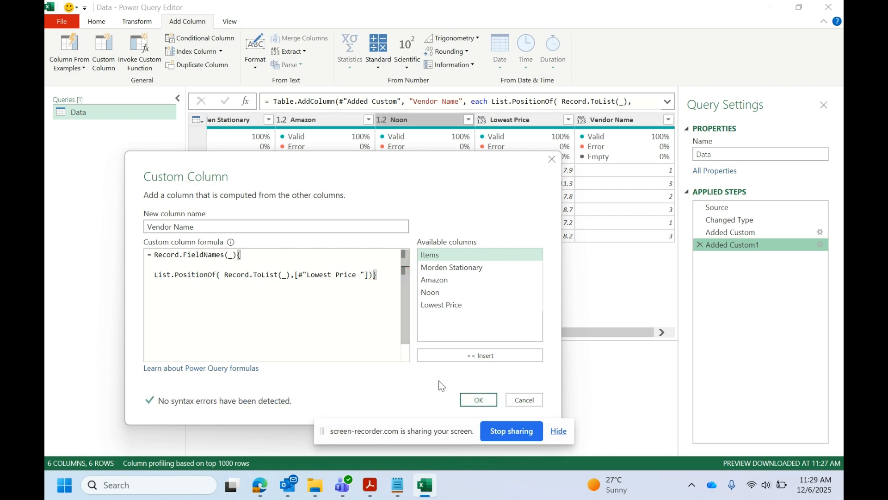
{"action": "left_click", "coordinate": [487, 399]}
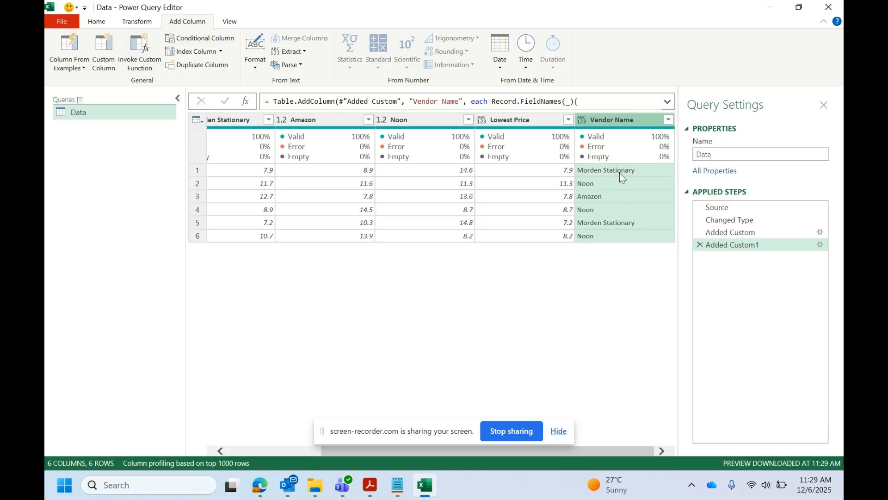
Check the Vendor Name results for the Book and Ink rows against their lowest prices.
{"action": "left_click", "coordinate": [552, 175]}
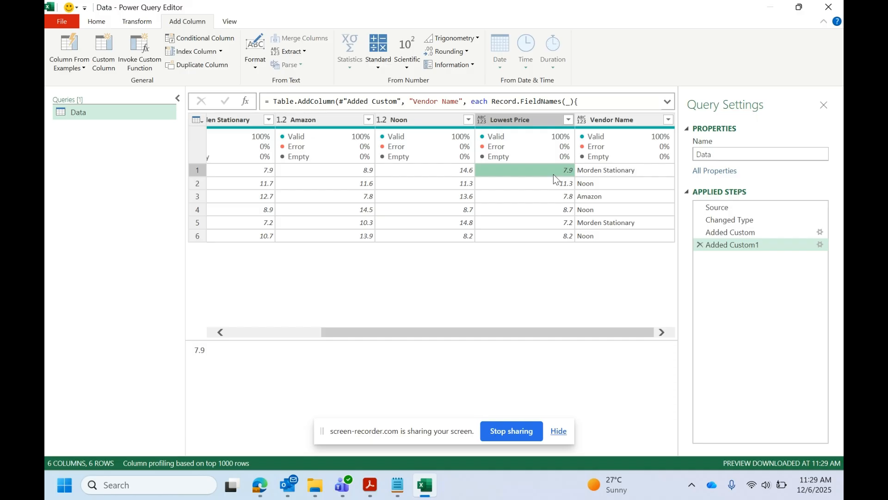
{"action": "left_click_drag", "start_coordinate": [468, 331], "coordinate": [523, 340]}
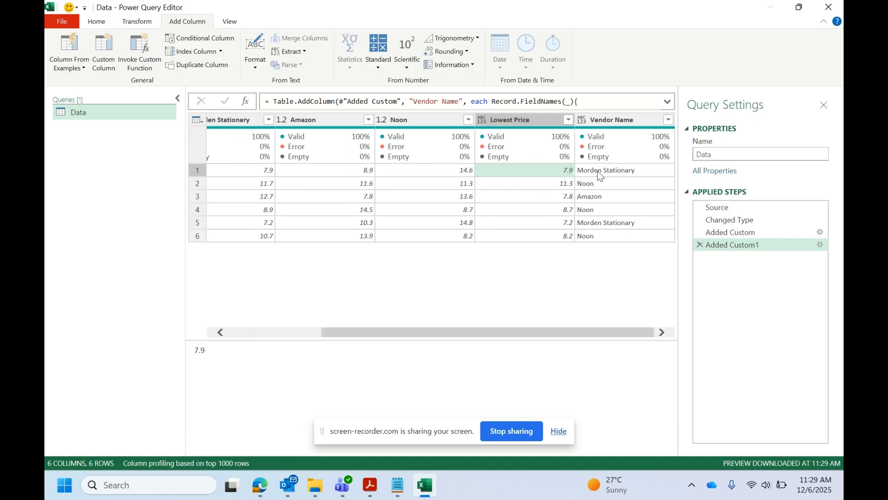
{"action": "left_click", "coordinate": [555, 186]}
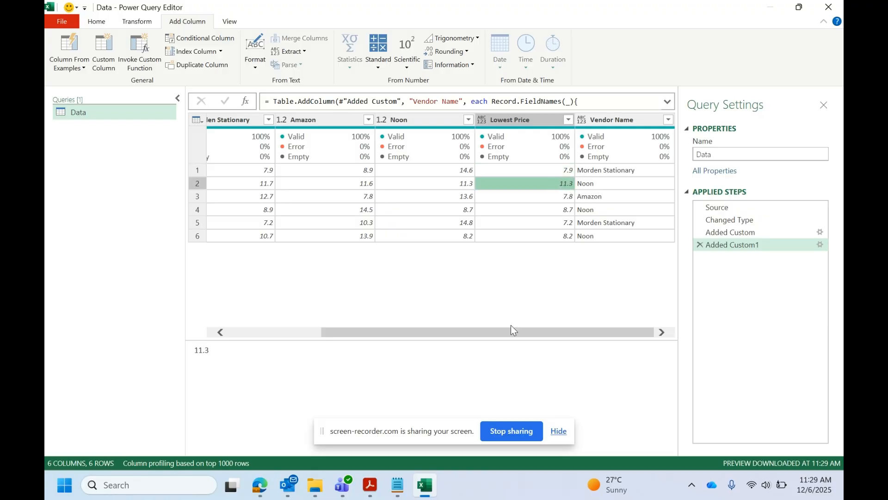
{"action": "left_click_drag", "start_coordinate": [359, 331], "coordinate": [514, 324]}
{"action": "left_click", "coordinate": [619, 189]}
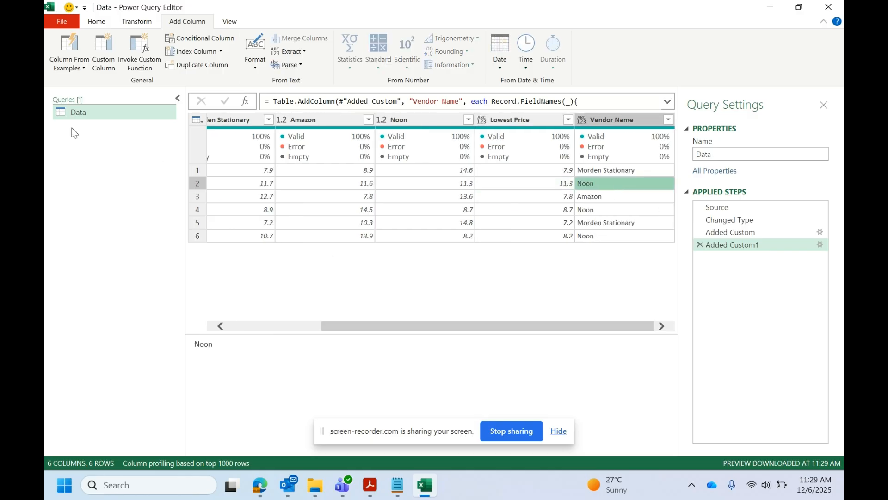
Close the query editor and load the Data query as a table on a new worksheet.
{"action": "left_click", "coordinate": [98, 22]}
{"action": "left_click", "coordinate": [69, 69]}
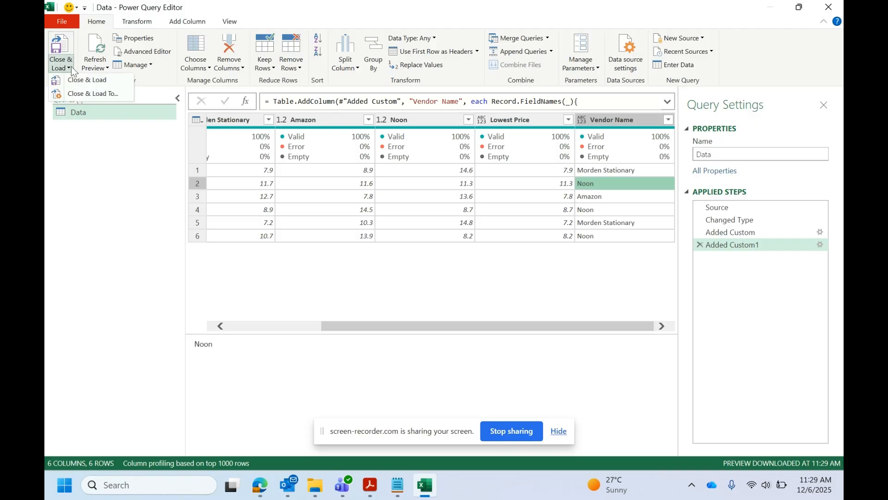
{"action": "left_click", "coordinate": [74, 78]}
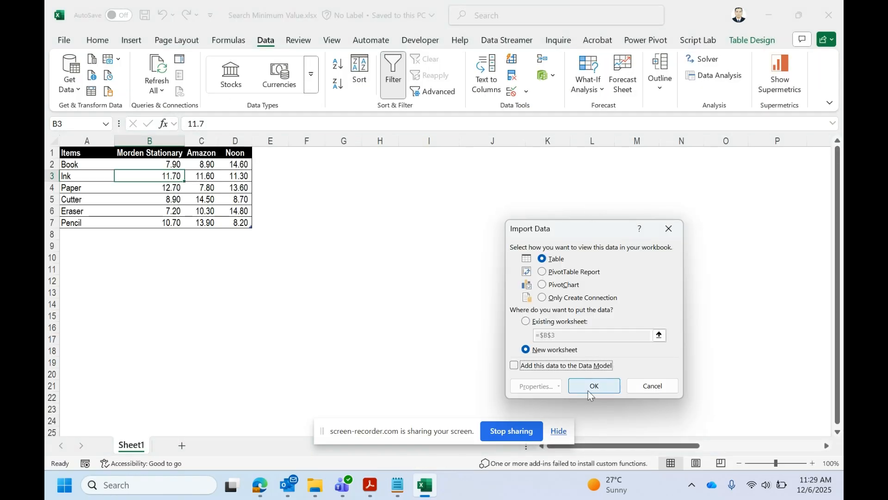
{"action": "left_click", "coordinate": [592, 385]}
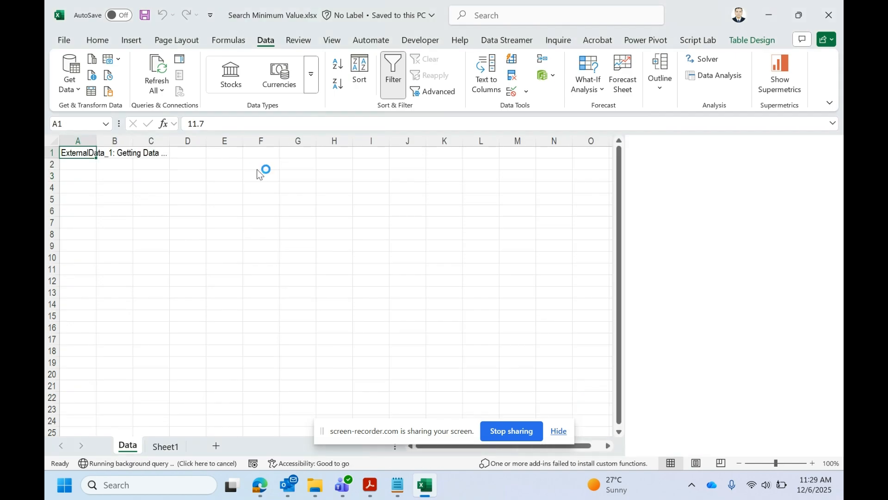
{"action": "left_click", "coordinate": [346, 199]}
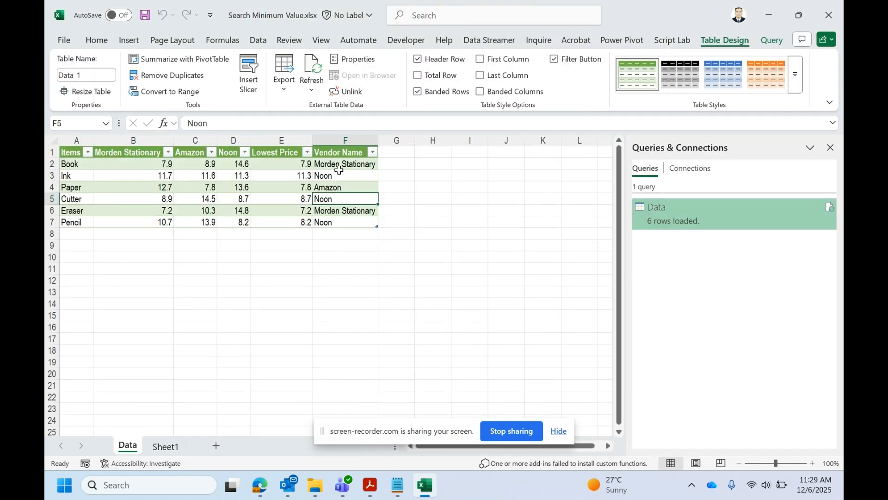
{"action": "left_click", "coordinate": [342, 166]}
Add Rice as a new item directly below Pencil in the source table on Sheet1.
{"action": "left_click", "coordinate": [178, 447]}
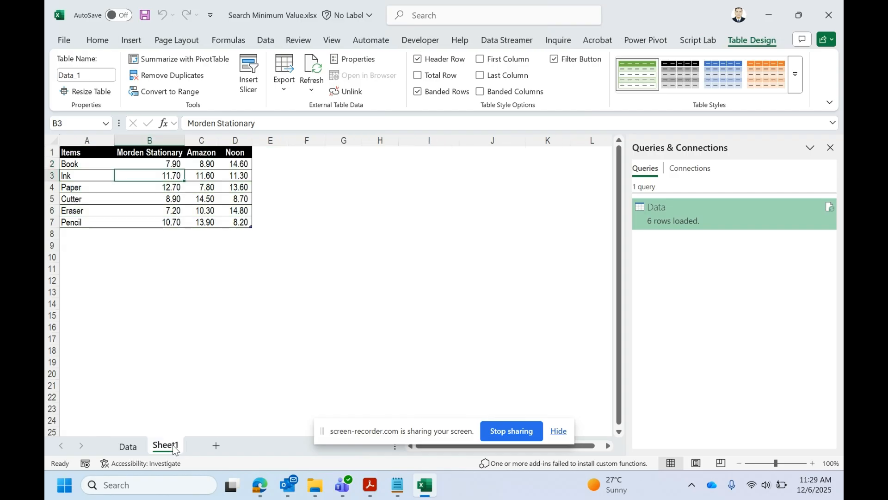
{"action": "left_click", "coordinate": [73, 233]}
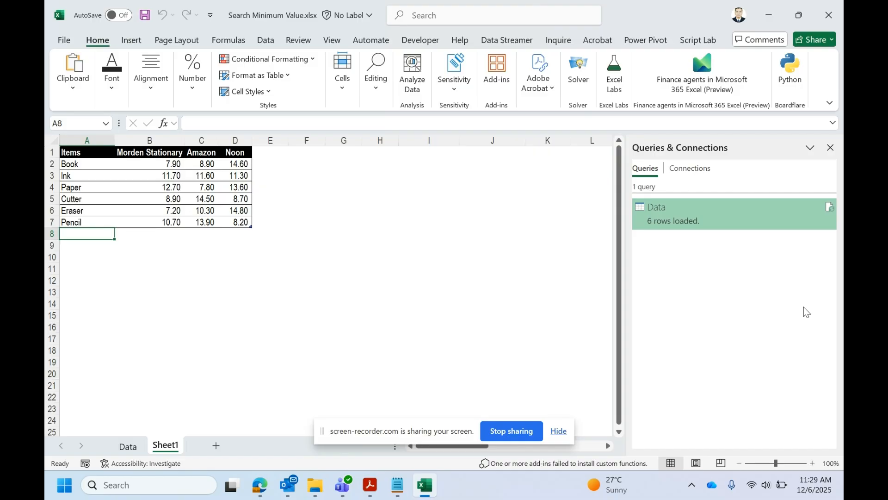
{"action": "type", "text": "a"}
{"action": "key", "text": "BackSpace"}
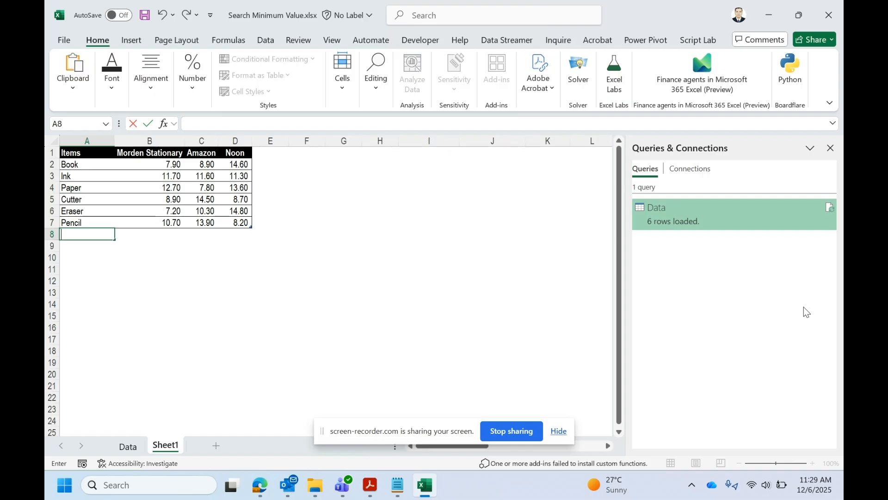
{"action": "type", "text": "Rice"}
{"action": "key", "text": "Tab"}
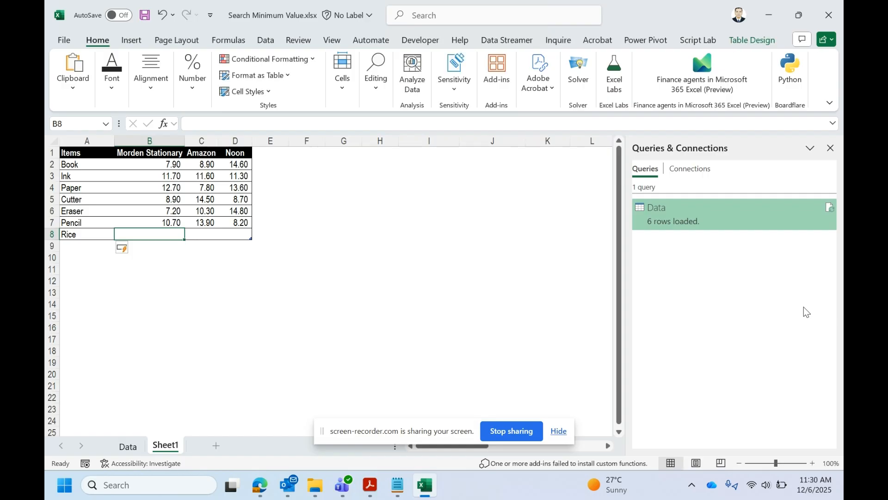
Enter 5.6 as Rice's Morden Stationary price and 8 as its Amazon price.
{"action": "type", "text": "5.6"}
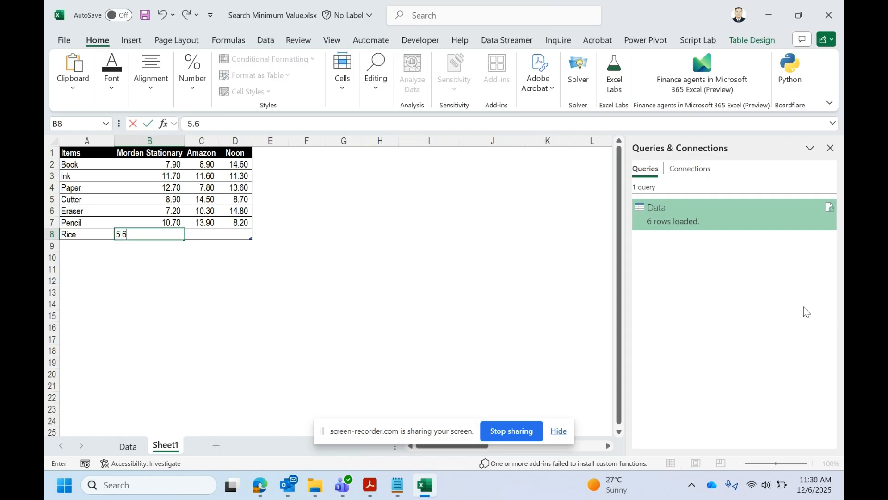
{"action": "key", "text": "Tab"}
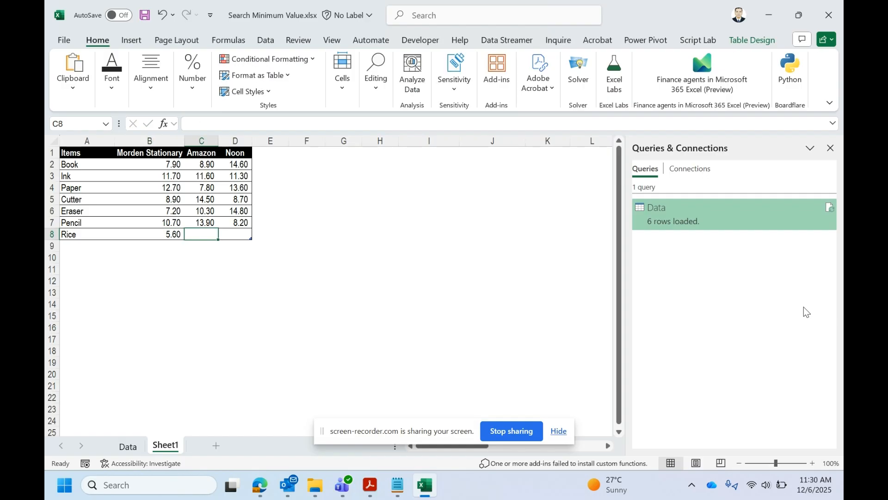
{"action": "type", "text": "8"}
{"action": "key", "text": "shift+Tab"}
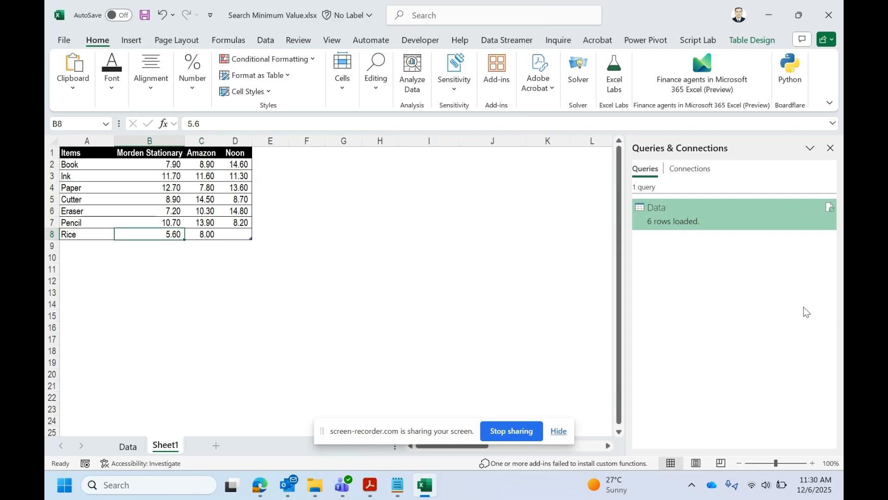
Set Rice's prices to 9 for Morden Stationary, 8.9 for Amazon and 6 for Noon.
{"action": "type", "text": "9"}
{"action": "key", "text": "Tab"}
{"action": "type", "text": "8.9"}
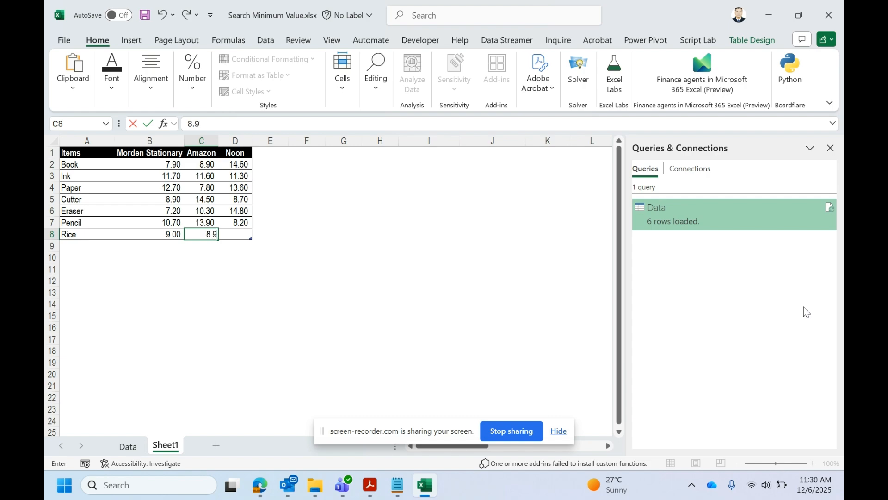
{"action": "key", "text": "Tab"}
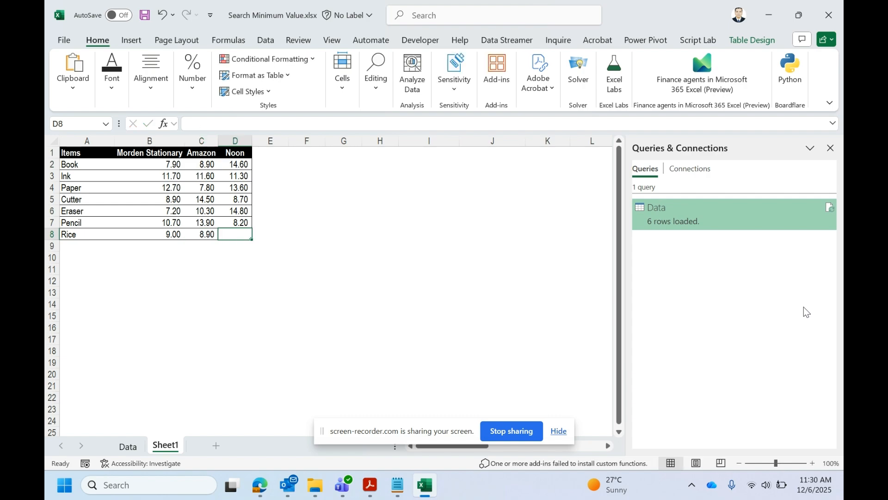
{"action": "type", "text": "6"}
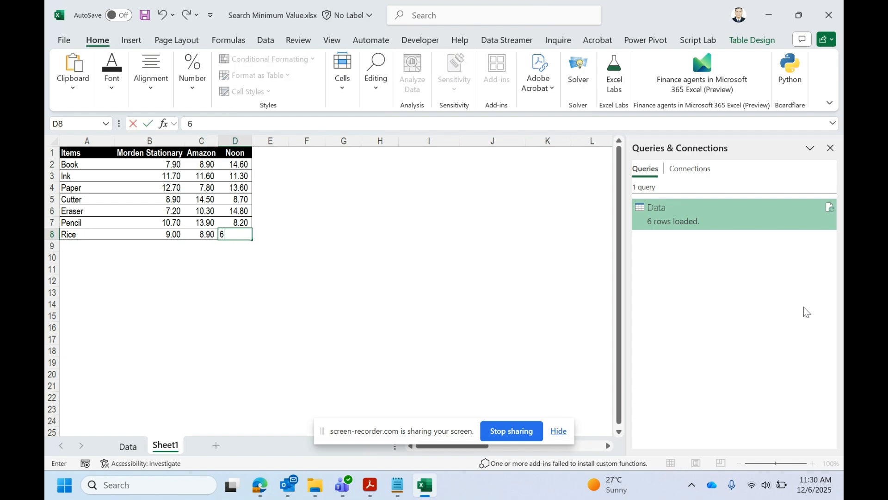
{"action": "left_click", "coordinate": [344, 242]}
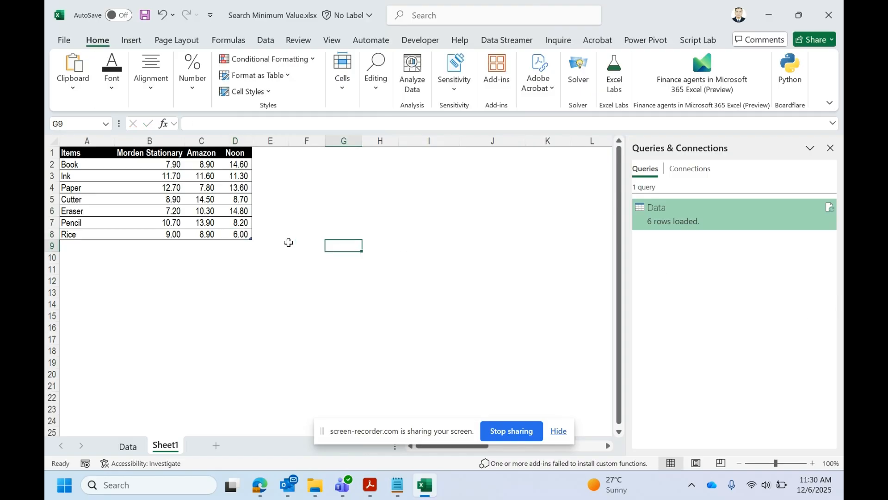
{"action": "left_click", "coordinate": [232, 236]}
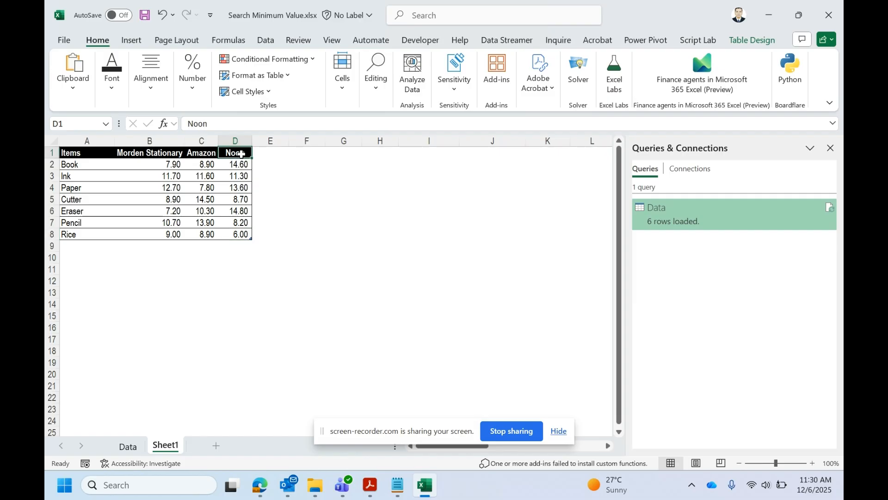
Refresh the loaded query table on the Data sheet and check the lowest price and vendor name for Rice.
{"action": "left_click", "coordinate": [128, 446]}
{"action": "right_click", "coordinate": [243, 176]}
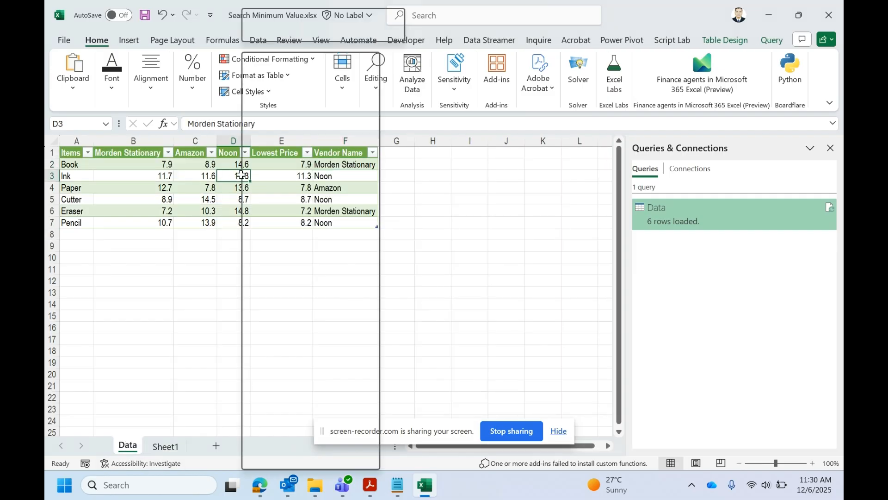
{"action": "left_click", "coordinate": [268, 194]}
{"action": "left_click", "coordinate": [340, 235]}
{"action": "left_click", "coordinate": [298, 235]}
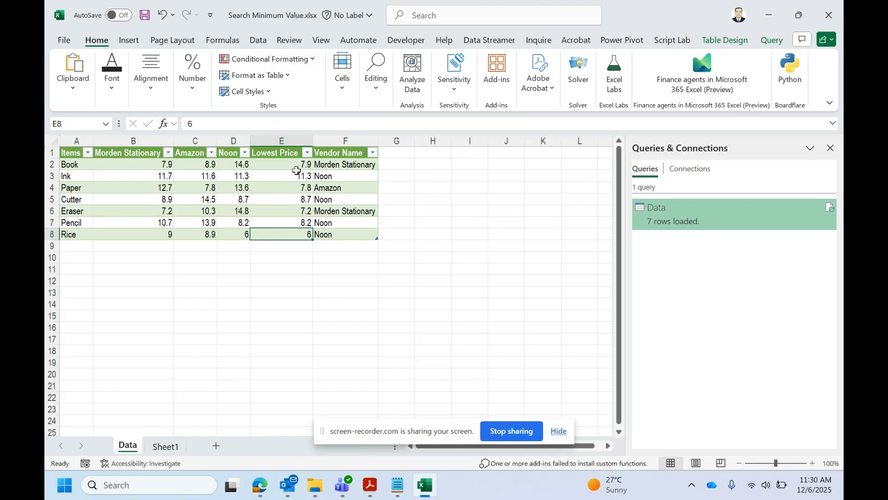
{"action": "left_click", "coordinate": [283, 142]}
{"action": "left_click", "coordinate": [339, 236]}
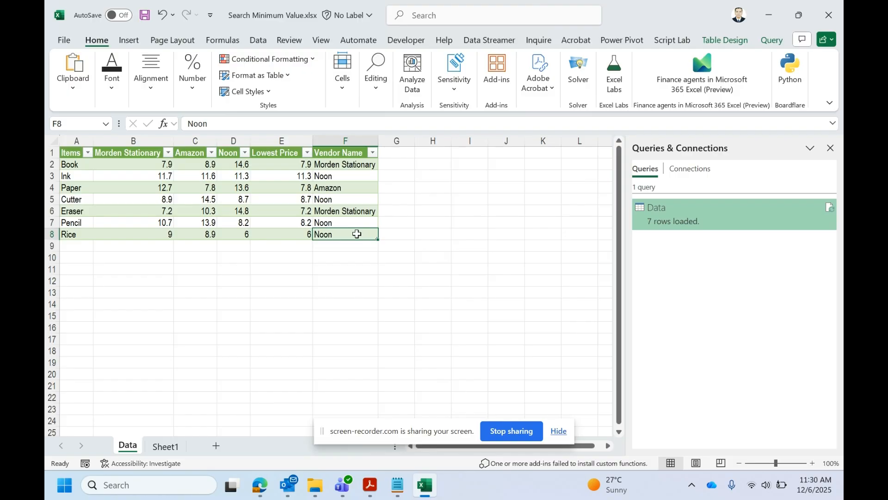
{"action": "mouse_move", "coordinate": [260, 484]}
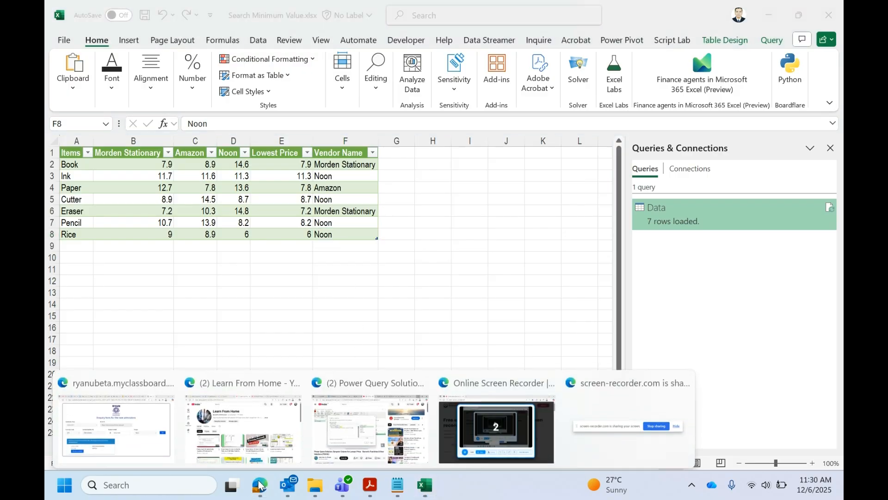